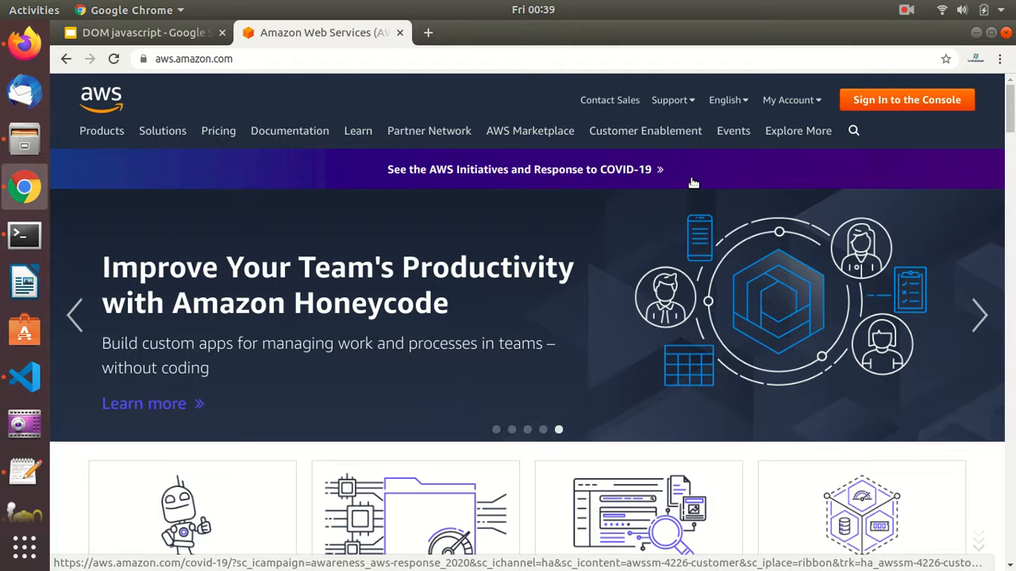
Open the AWS Management Console and sign in as root user with the account's e-mail address and password
{"action": "mouse_move", "coordinate": [804, 99]}
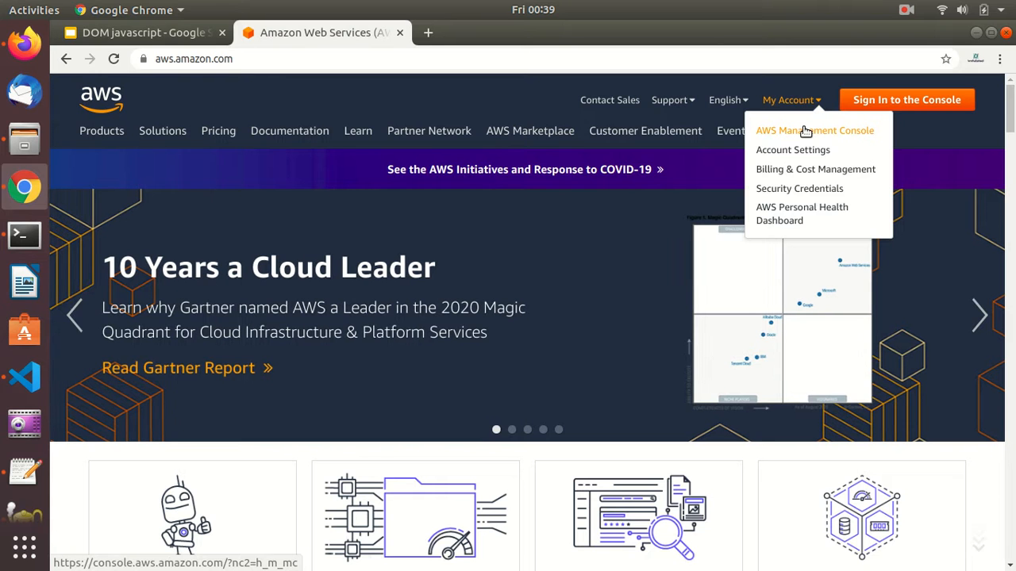
{"action": "left_click", "coordinate": [804, 131]}
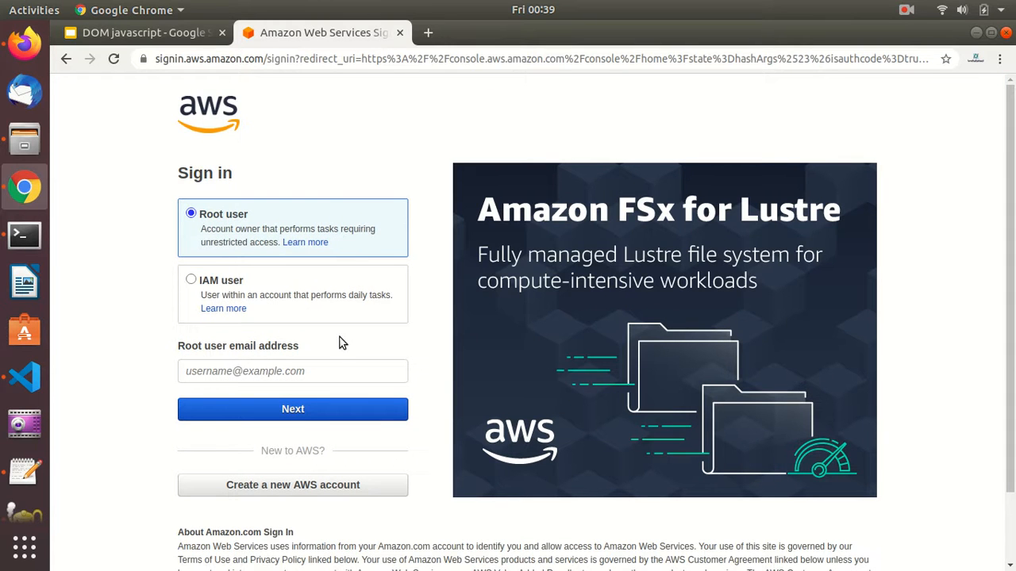
{"action": "left_click", "coordinate": [321, 371]}
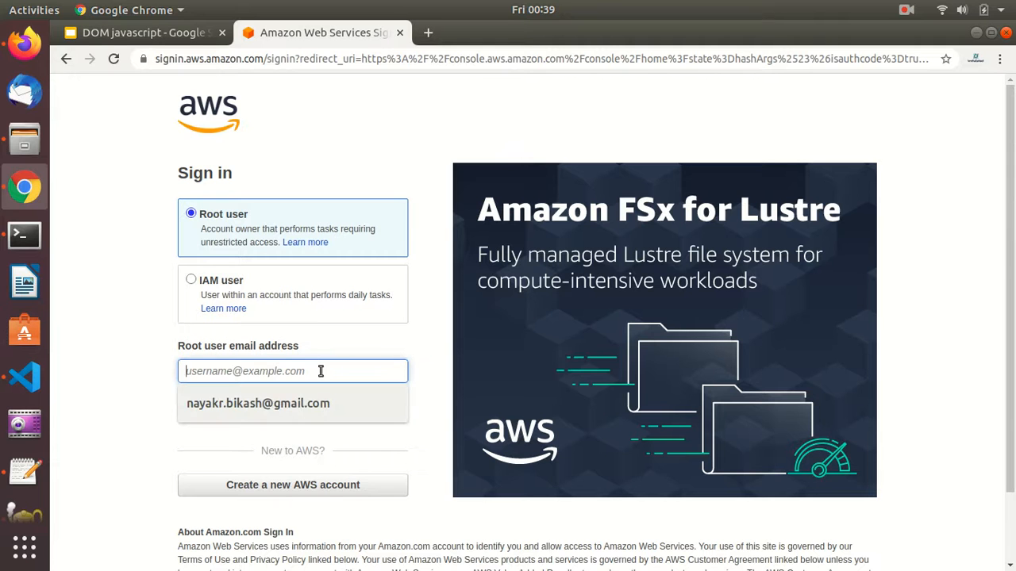
{"action": "left_click", "coordinate": [305, 399]}
{"action": "left_click", "coordinate": [304, 408]}
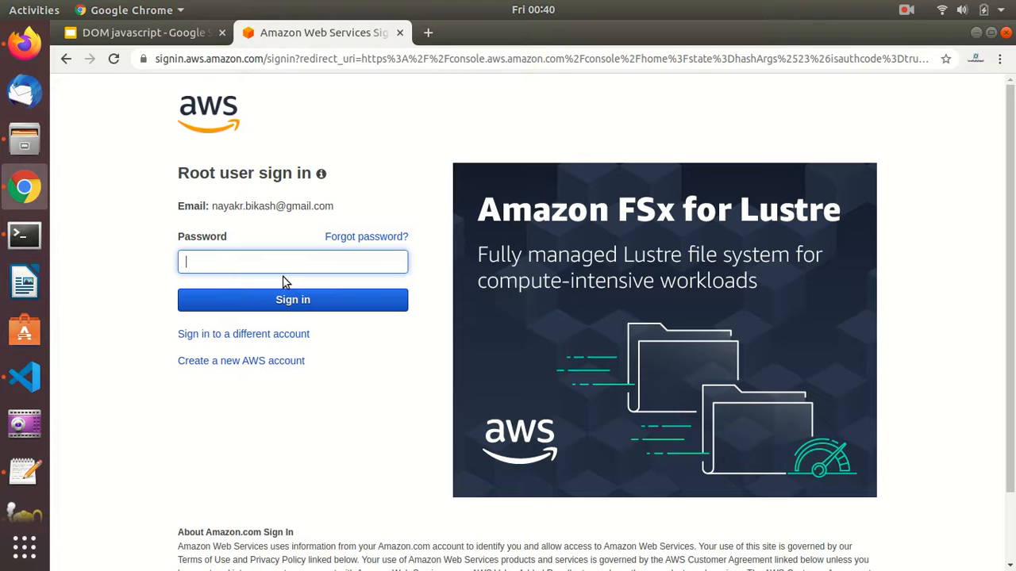
{"action": "type", "text": "•"}
{"action": "left_click", "coordinate": [288, 300]}
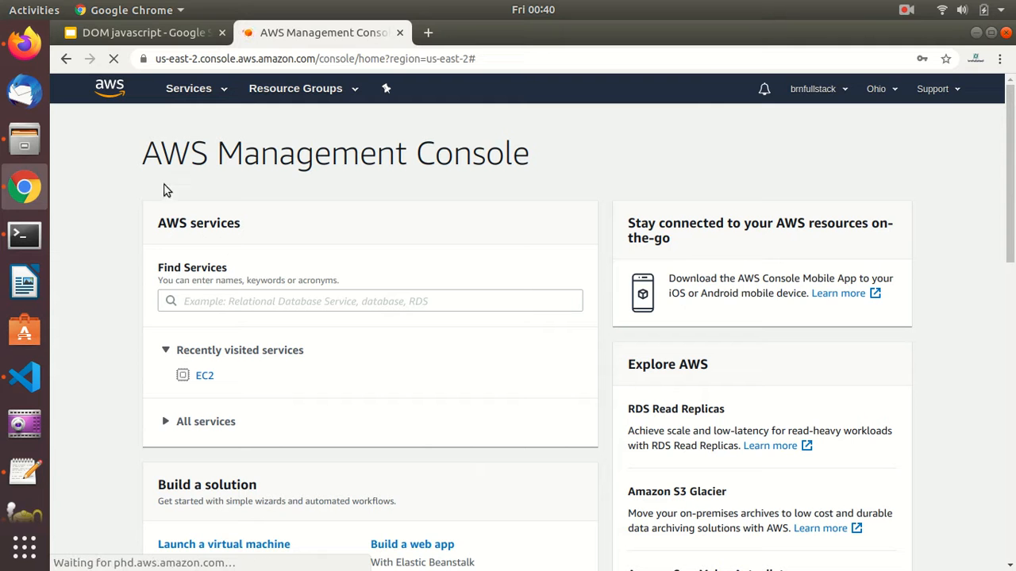
{"action": "left_click", "coordinate": [947, 82]}
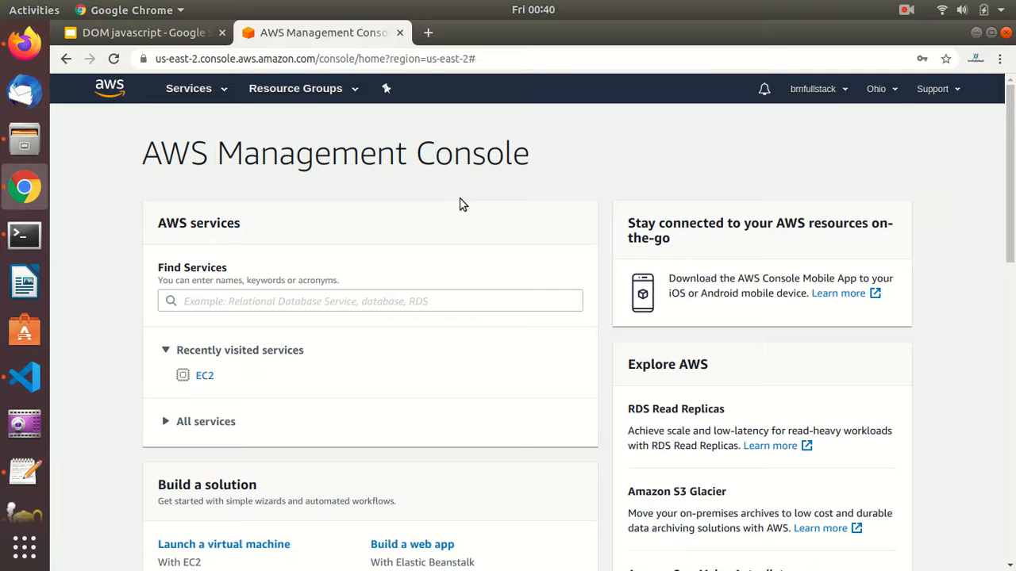
Search the AWS services for "ec2" and open the EC2 service
{"action": "left_click", "coordinate": [294, 304]}
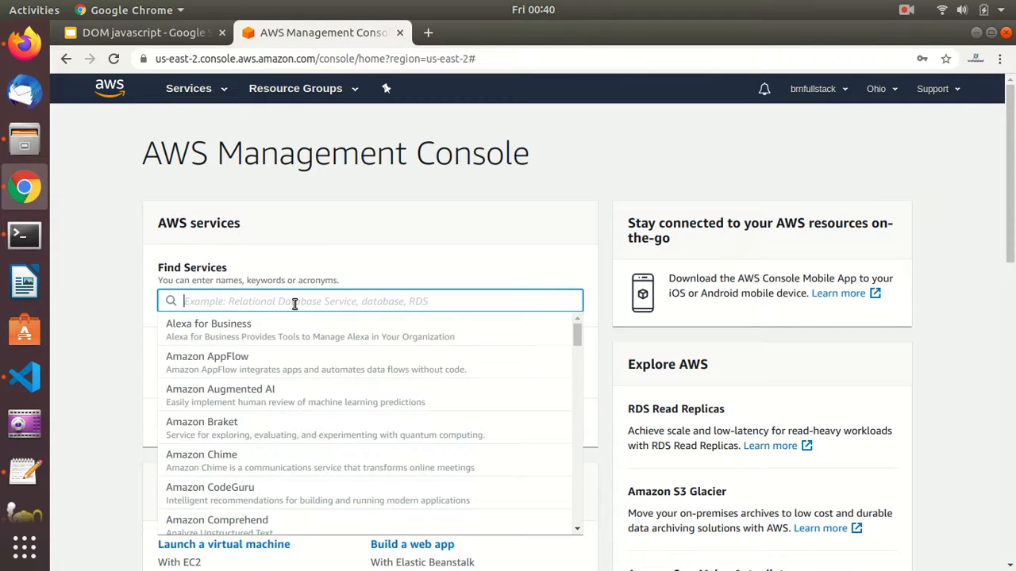
{"action": "type", "text": "ec"}
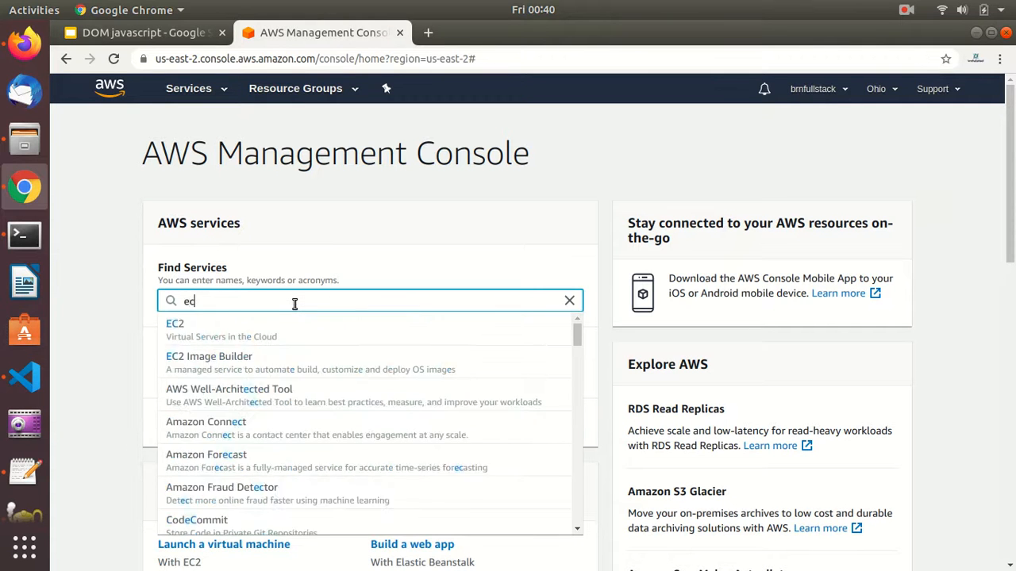
{"action": "type", "text": "2"}
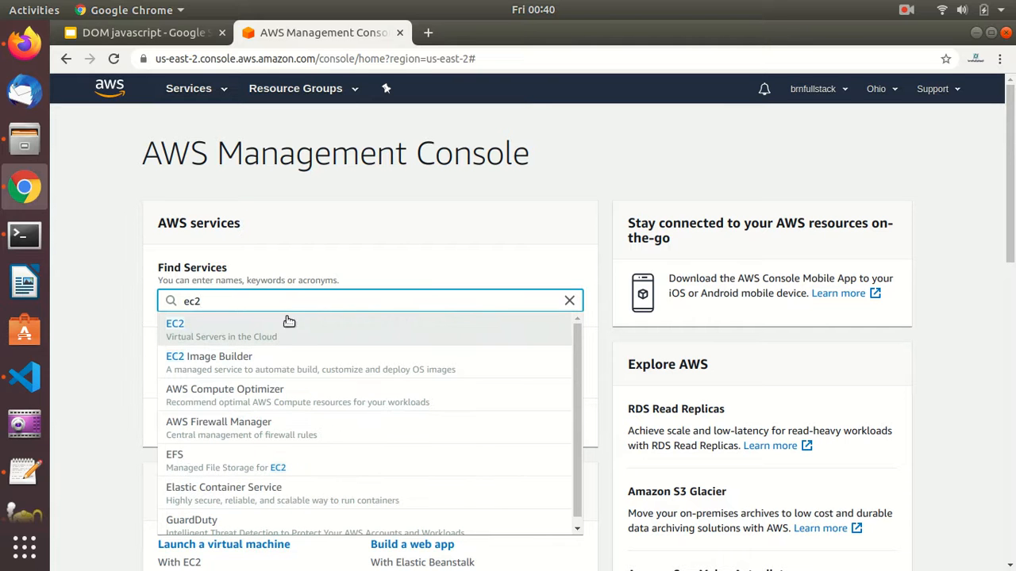
{"action": "left_click", "coordinate": [280, 336]}
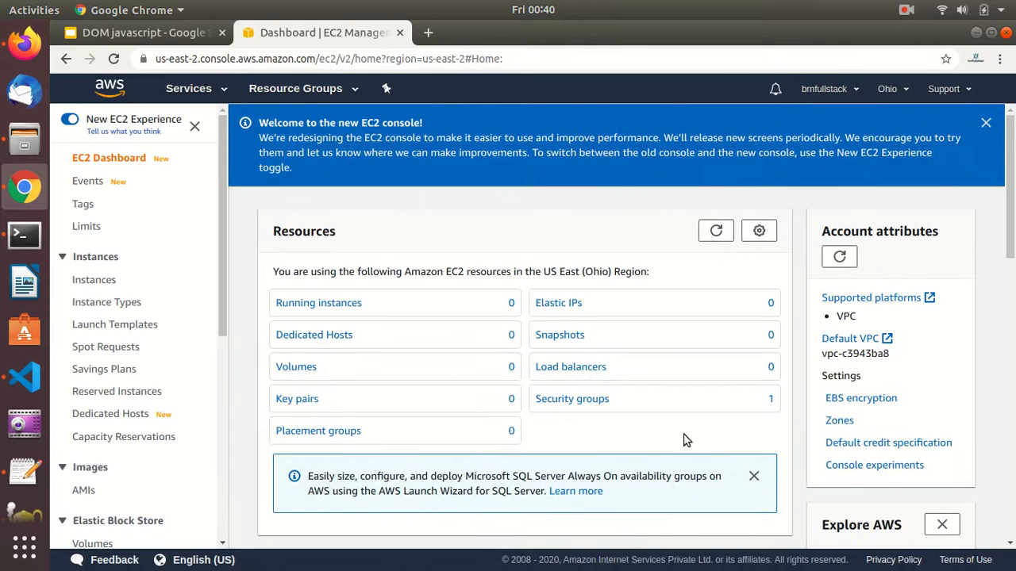
Start the wizard for launching a new EC2 instance from the EC2 dashboard
{"action": "scroll", "coordinate": [530, 389], "scroll_direction": "down", "scroll_amount": 1}
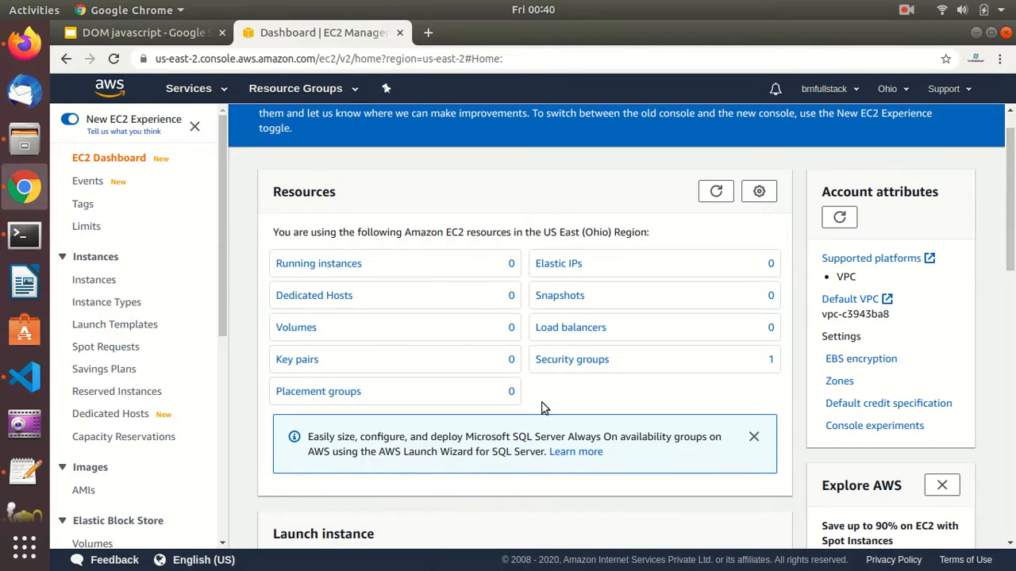
{"action": "scroll", "coordinate": [545, 383], "scroll_direction": "down", "scroll_amount": 2}
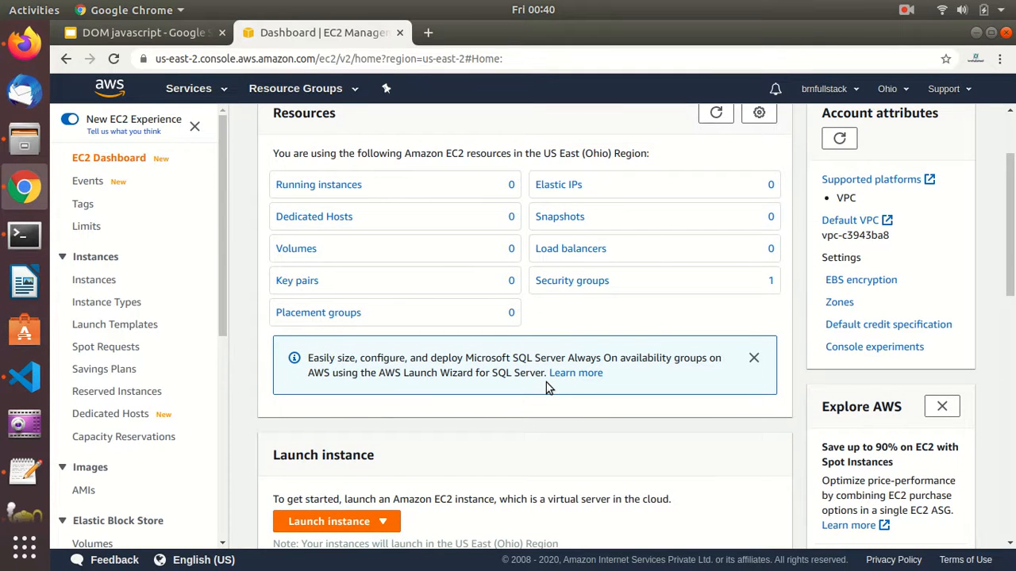
{"action": "scroll", "coordinate": [545, 382], "scroll_direction": "down", "scroll_amount": 2}
{"action": "scroll", "coordinate": [547, 381], "scroll_direction": "up", "scroll_amount": 3}
{"action": "scroll", "coordinate": [547, 382], "scroll_direction": "down", "scroll_amount": 3}
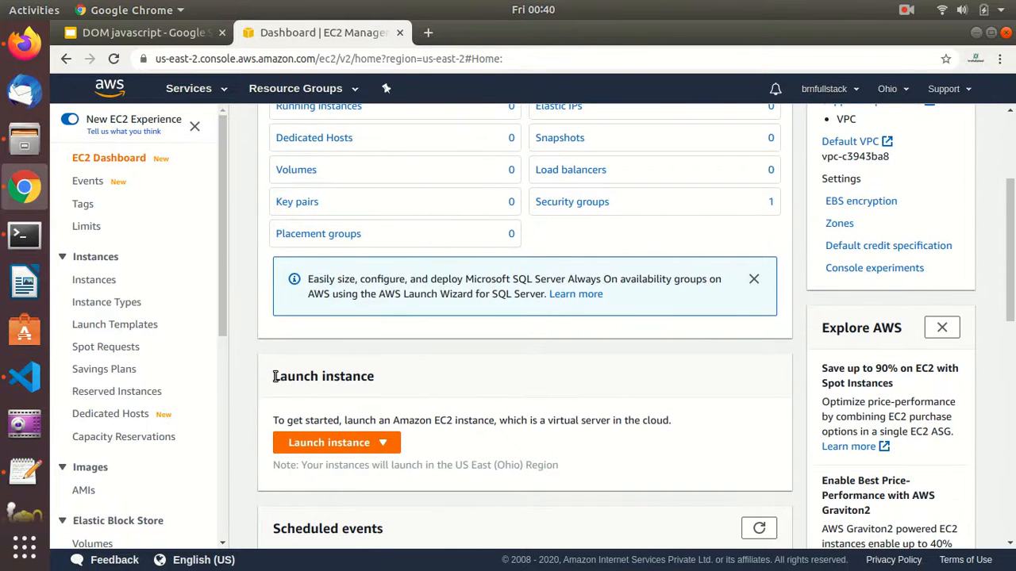
{"action": "left_click_drag", "start_coordinate": [273, 378], "coordinate": [392, 383]}
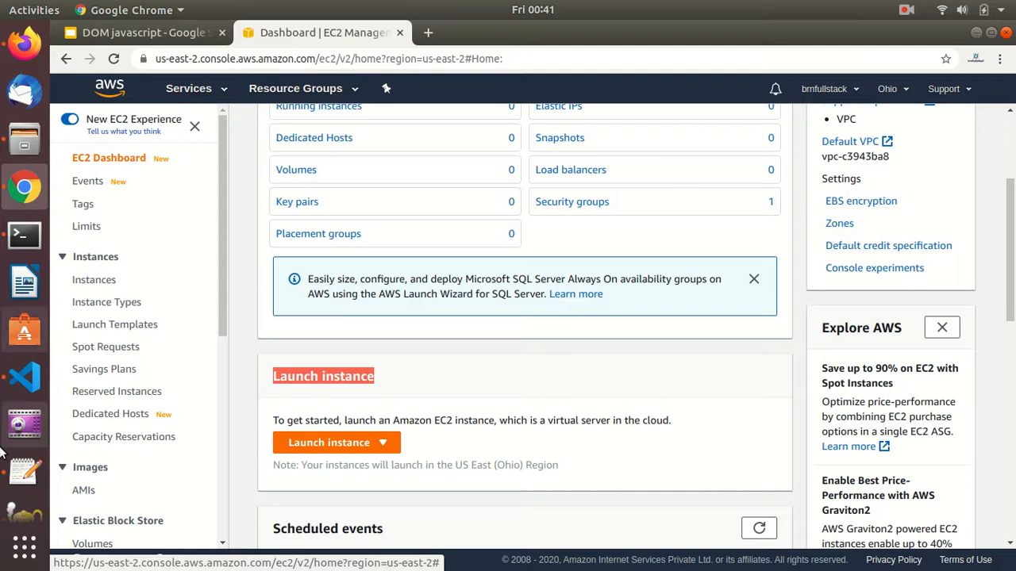
{"action": "left_click", "coordinate": [349, 450]}
{"action": "scroll", "coordinate": [421, 383], "scroll_direction": "down", "scroll_amount": 1}
{"action": "scroll", "coordinate": [420, 382], "scroll_direction": "down", "scroll_amount": 2}
{"action": "left_click", "coordinate": [343, 349]}
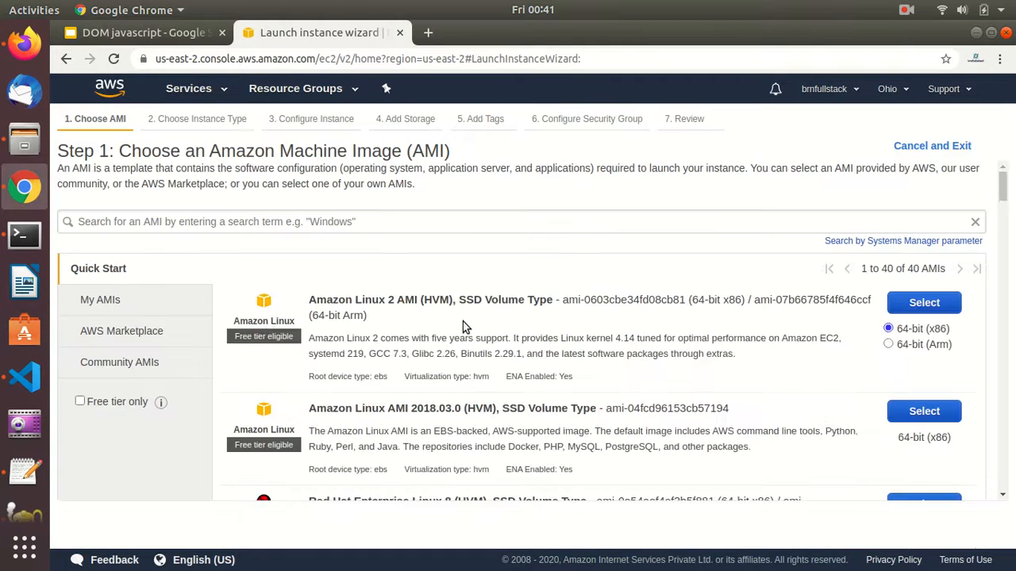
Examine the Linux machine images in the Quick Start AMI list, including their free tier eligibility
{"action": "scroll", "coordinate": [487, 346], "scroll_direction": "down", "scroll_amount": 2}
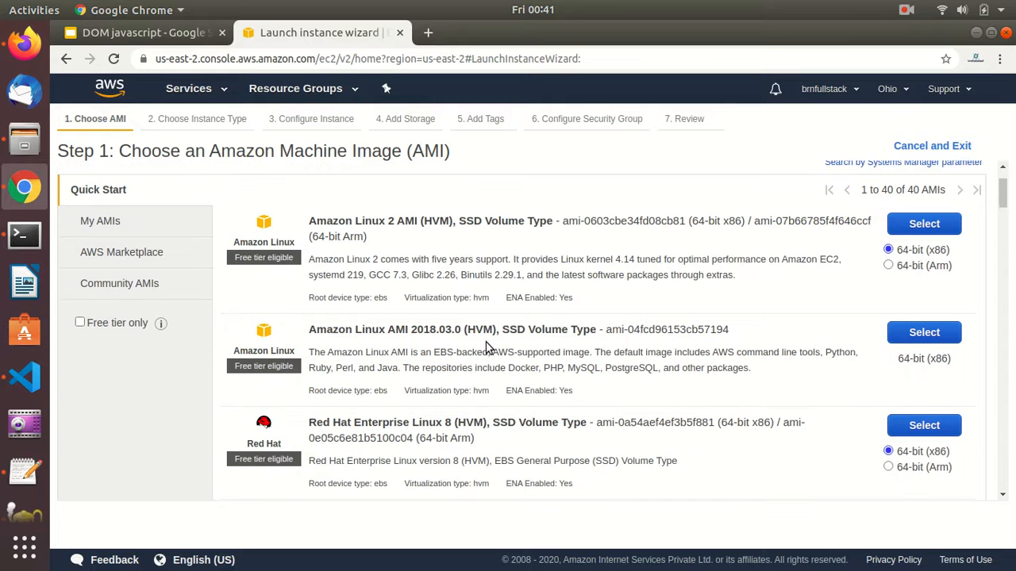
{"action": "scroll", "coordinate": [487, 348], "scroll_direction": "up", "scroll_amount": 1}
{"action": "scroll", "coordinate": [487, 348], "scroll_direction": "down", "scroll_amount": 3}
{"action": "scroll", "coordinate": [487, 347], "scroll_direction": "down", "scroll_amount": 2}
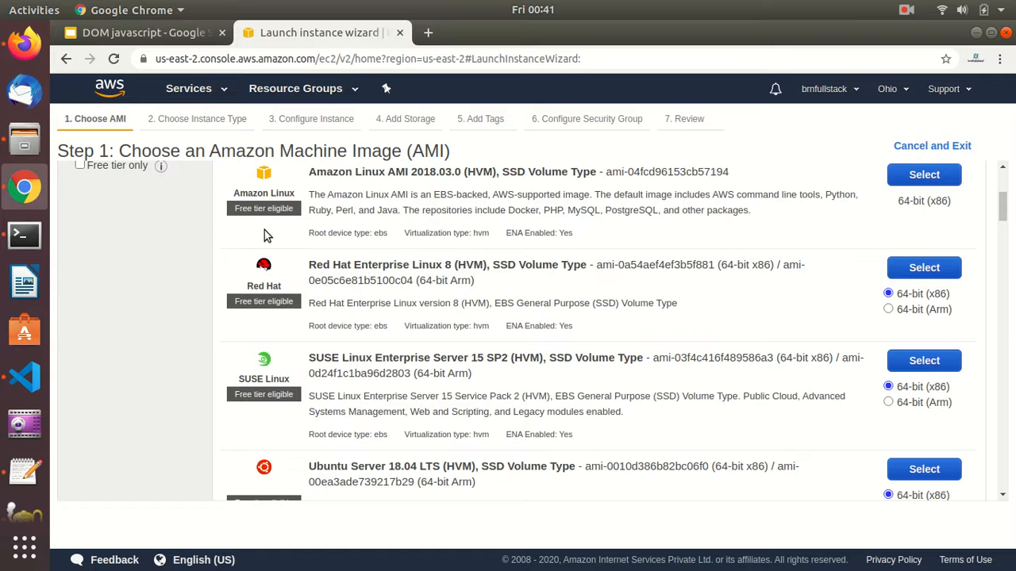
{"action": "scroll", "coordinate": [413, 373], "scroll_direction": "up", "scroll_amount": 3}
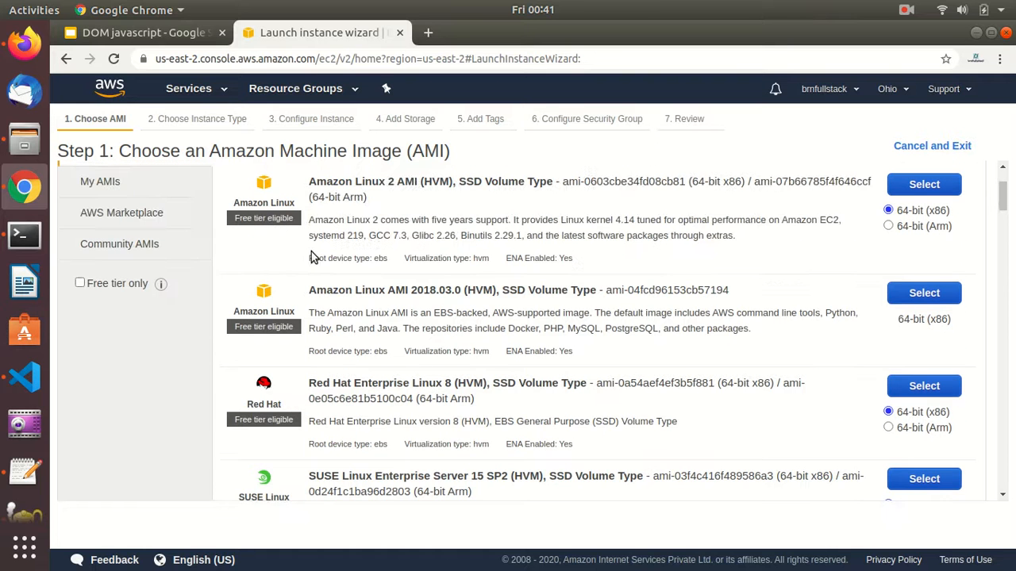
{"action": "scroll", "coordinate": [277, 233], "scroll_direction": "up", "scroll_amount": 1}
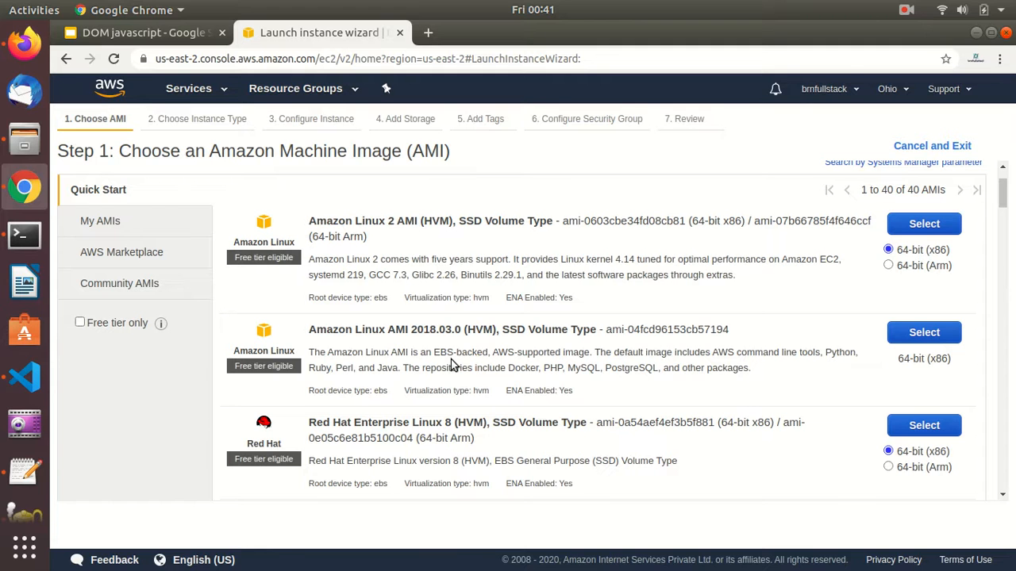
{"action": "left_click_drag", "start_coordinate": [315, 330], "coordinate": [561, 338]}
{"action": "scroll", "coordinate": [479, 378], "scroll_direction": "down", "scroll_amount": 1}
{"action": "scroll", "coordinate": [480, 378], "scroll_direction": "down", "scroll_amount": 3}
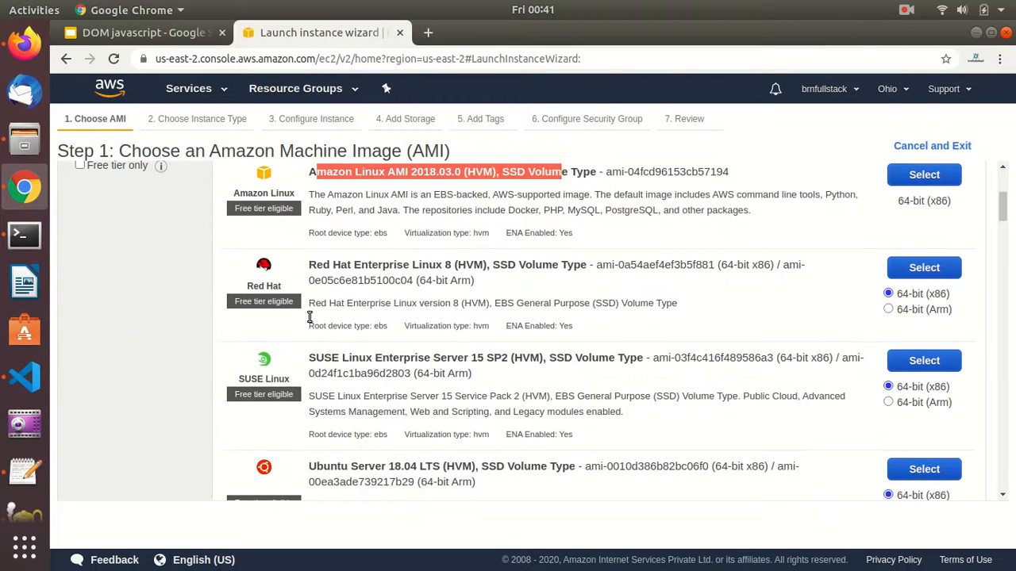
{"action": "scroll", "coordinate": [404, 433], "scroll_direction": "down", "scroll_amount": 3}
{"action": "scroll", "coordinate": [395, 405], "scroll_direction": "down", "scroll_amount": 3}
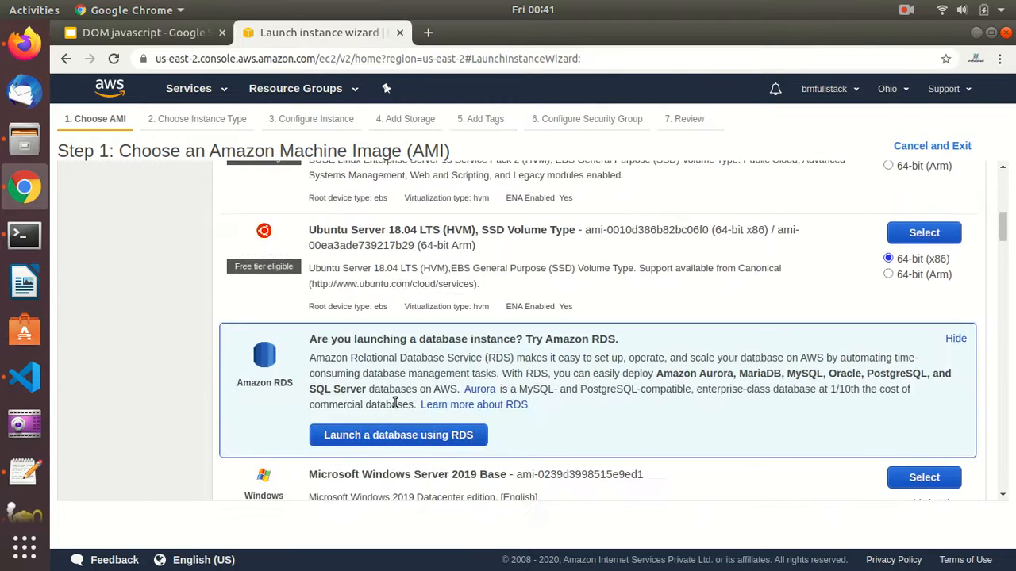
Examine the Microsoft Windows Server images in the AMI list and check which are free tier eligible
{"action": "scroll", "coordinate": [394, 403], "scroll_direction": "down", "scroll_amount": 3}
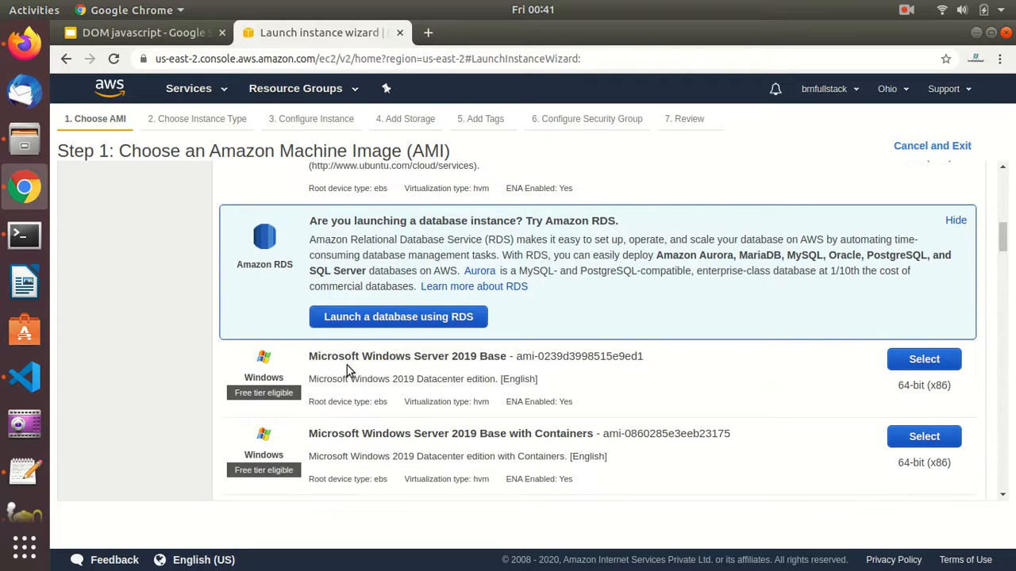
{"action": "left_click_drag", "start_coordinate": [310, 359], "coordinate": [460, 367]}
{"action": "scroll", "coordinate": [378, 438], "scroll_direction": "down", "scroll_amount": 1}
{"action": "scroll", "coordinate": [368, 436], "scroll_direction": "down", "scroll_amount": 3}
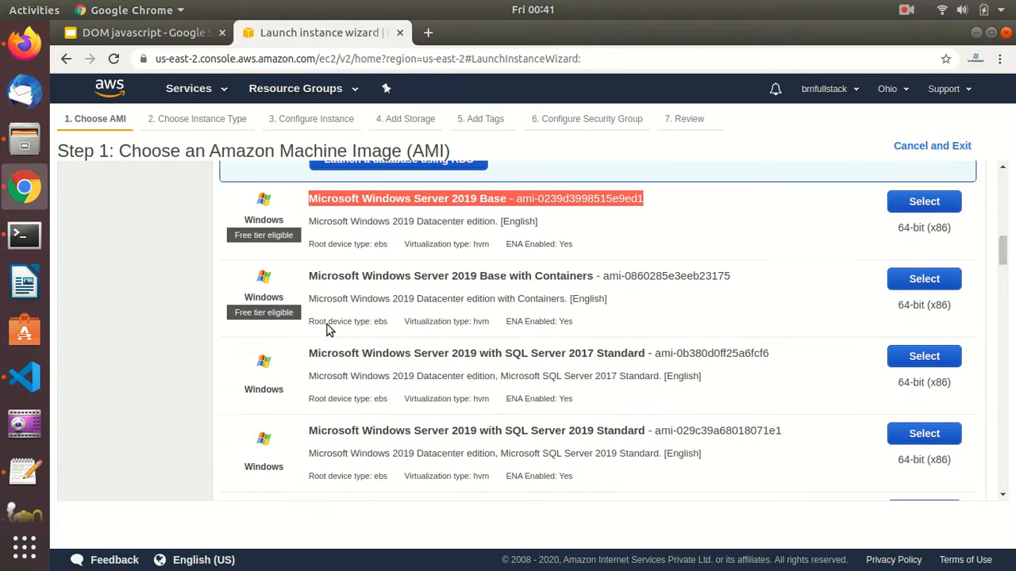
{"action": "left_click_drag", "start_coordinate": [315, 276], "coordinate": [567, 480]}
{"action": "scroll", "coordinate": [566, 452], "scroll_direction": "down", "scroll_amount": 12}
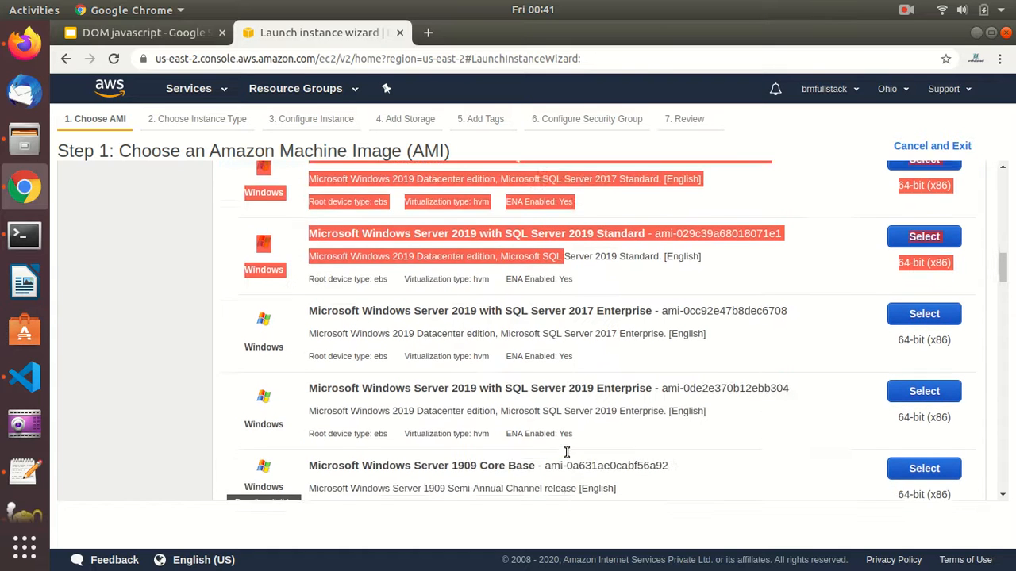
{"action": "scroll", "coordinate": [566, 454], "scroll_direction": "down", "scroll_amount": 4}
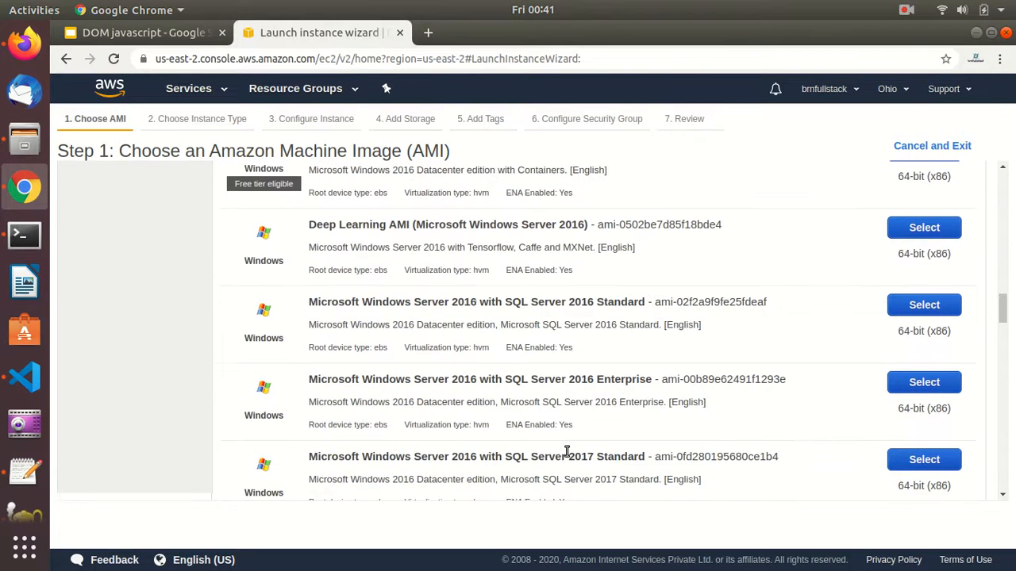
{"action": "scroll", "coordinate": [567, 452], "scroll_direction": "up", "scroll_amount": 4}
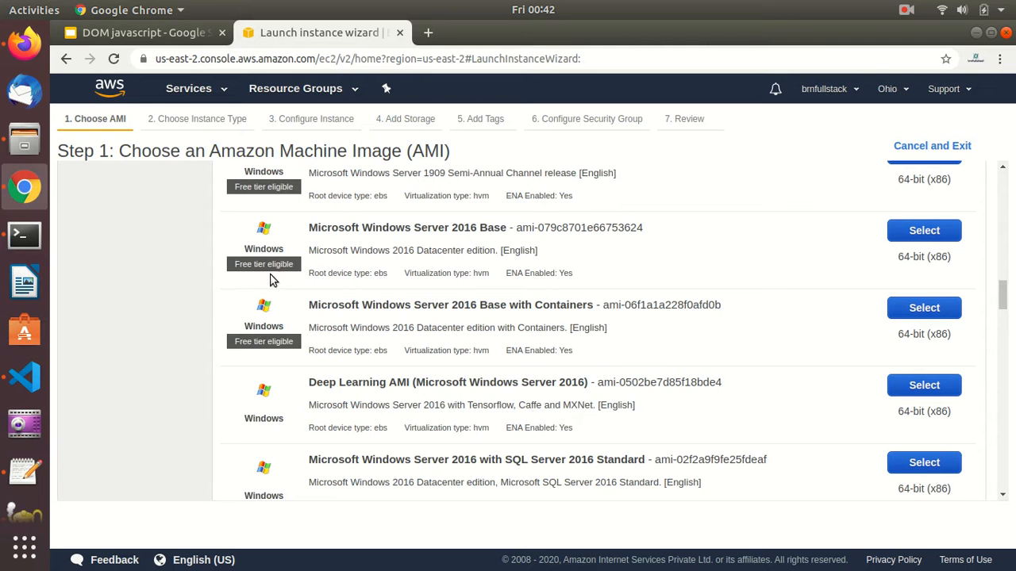
{"action": "scroll", "coordinate": [256, 280], "scroll_direction": "up", "scroll_amount": 2}
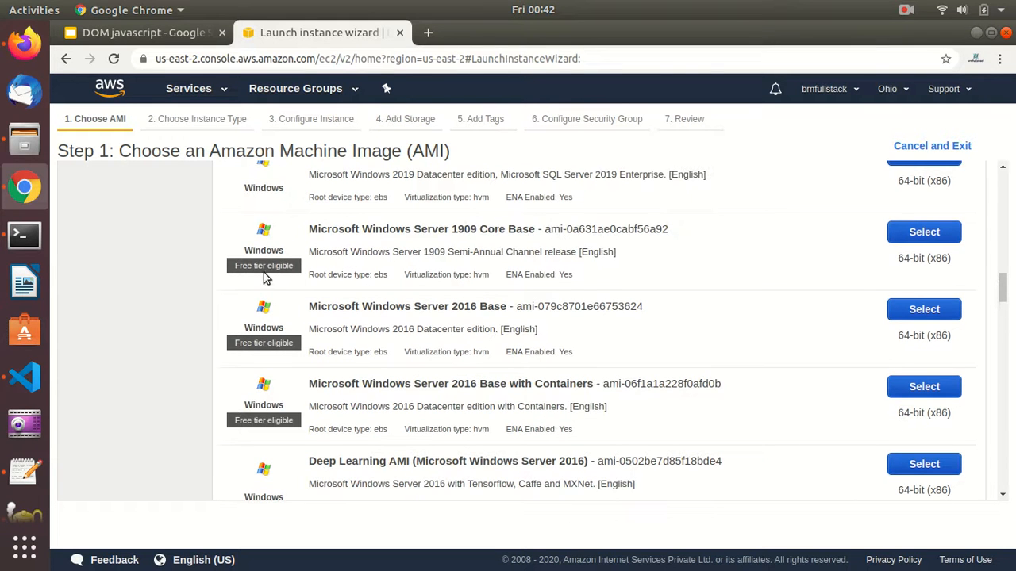
{"action": "scroll", "coordinate": [472, 303], "scroll_direction": "up", "scroll_amount": 4}
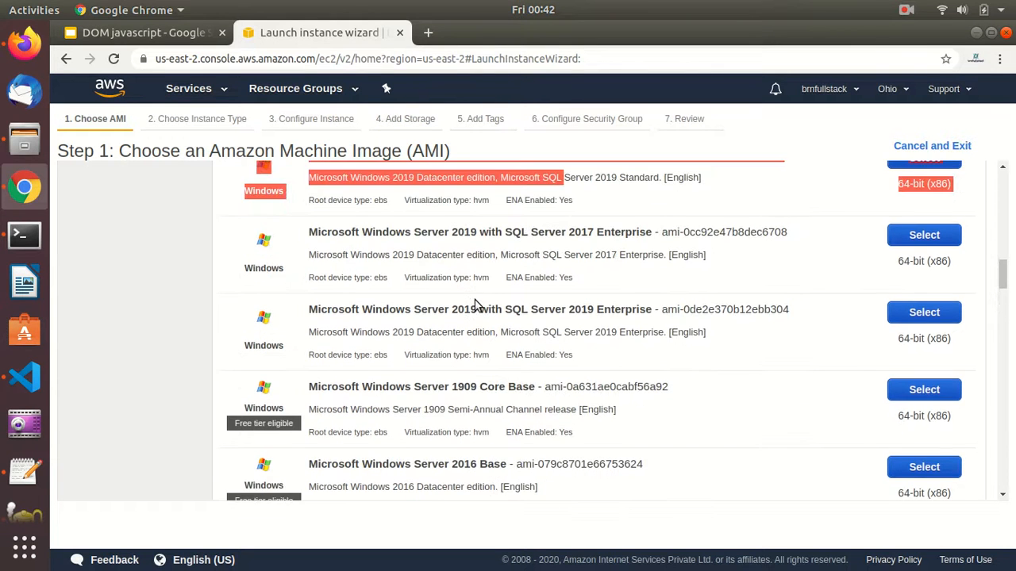
Choose the 64-bit (x86) Amazon Linux 2 AMI (HVM), SSD Volume Type, and continue to the instance details with the t2.micro type
{"action": "scroll", "coordinate": [473, 304], "scroll_direction": "up", "scroll_amount": 15}
{"action": "scroll", "coordinate": [480, 323], "scroll_direction": "up", "scroll_amount": 4}
{"action": "scroll", "coordinate": [453, 341], "scroll_direction": "up", "scroll_amount": 6}
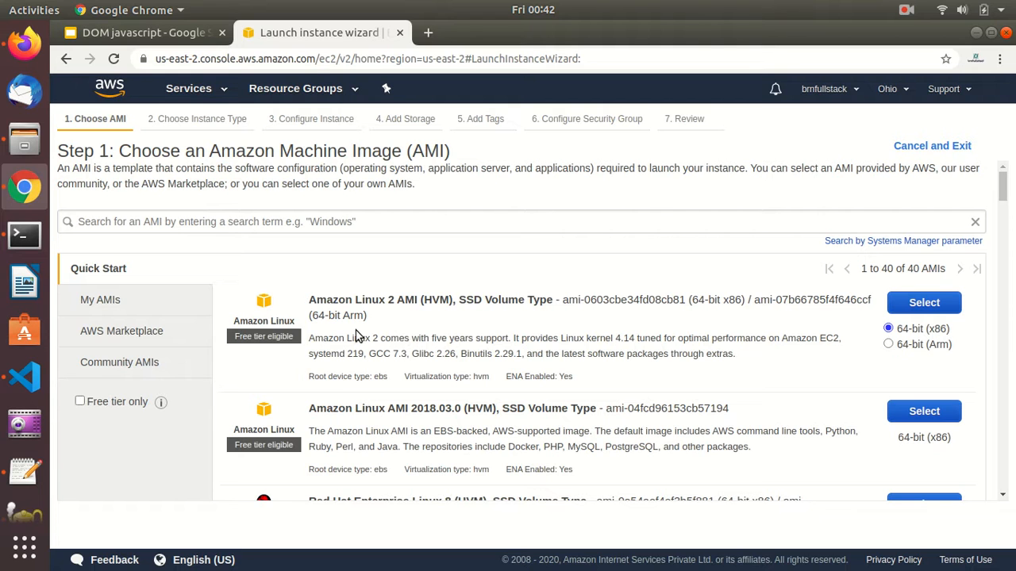
{"action": "triple_click", "coordinate": [308, 310]}
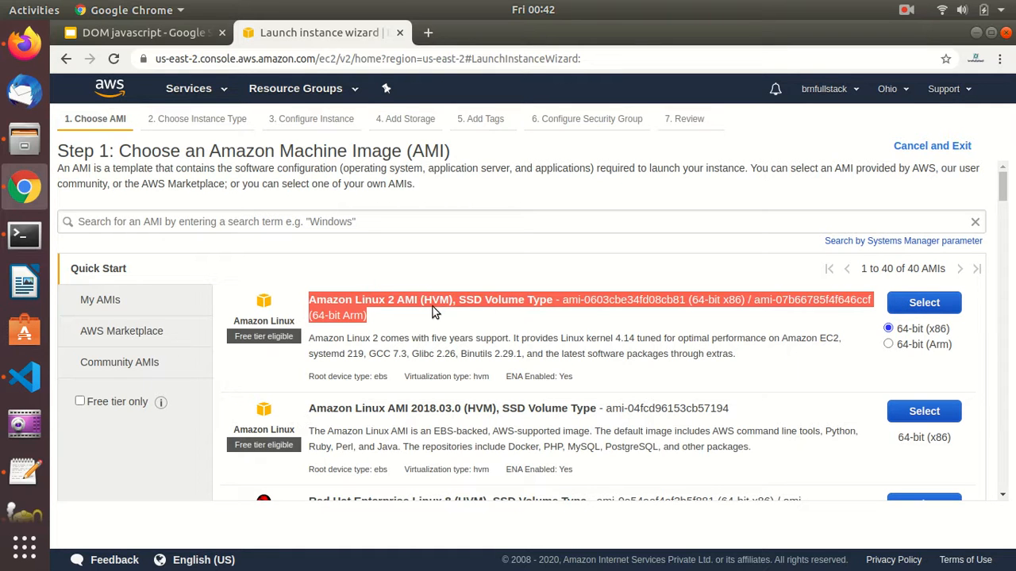
{"action": "left_click", "coordinate": [921, 306]}
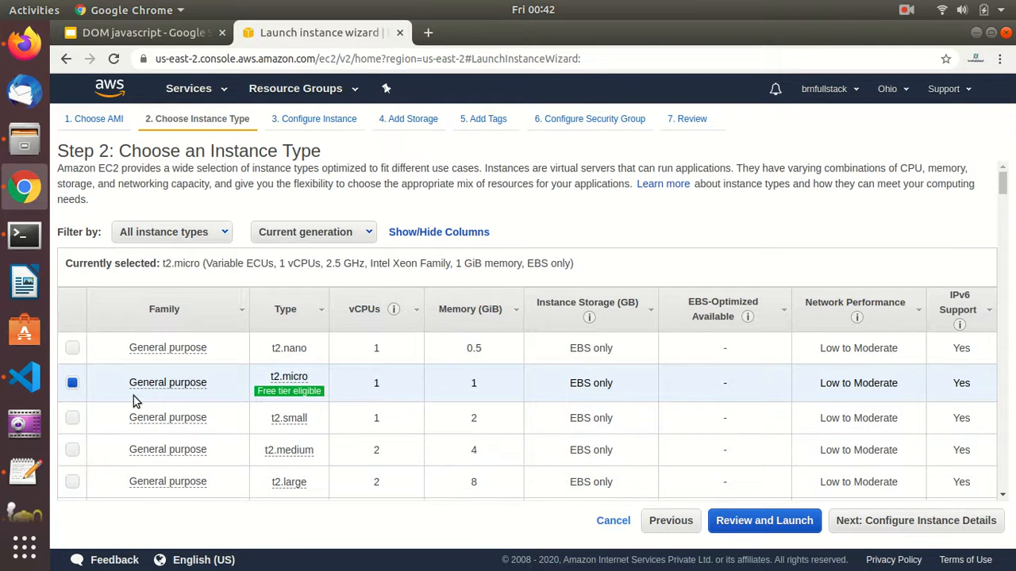
{"action": "mouse_move", "coordinate": [277, 397]}
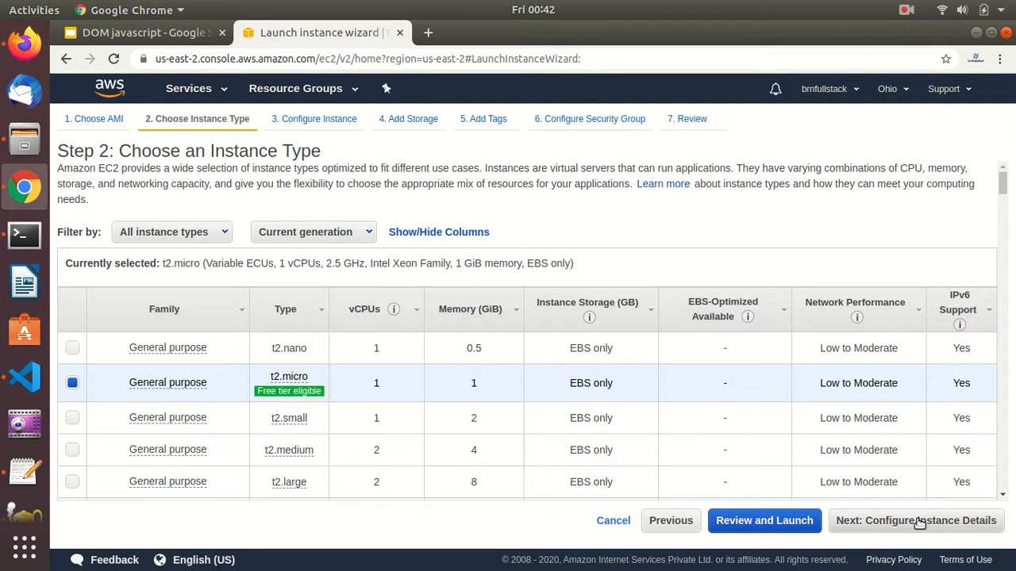
{"action": "left_click", "coordinate": [962, 528]}
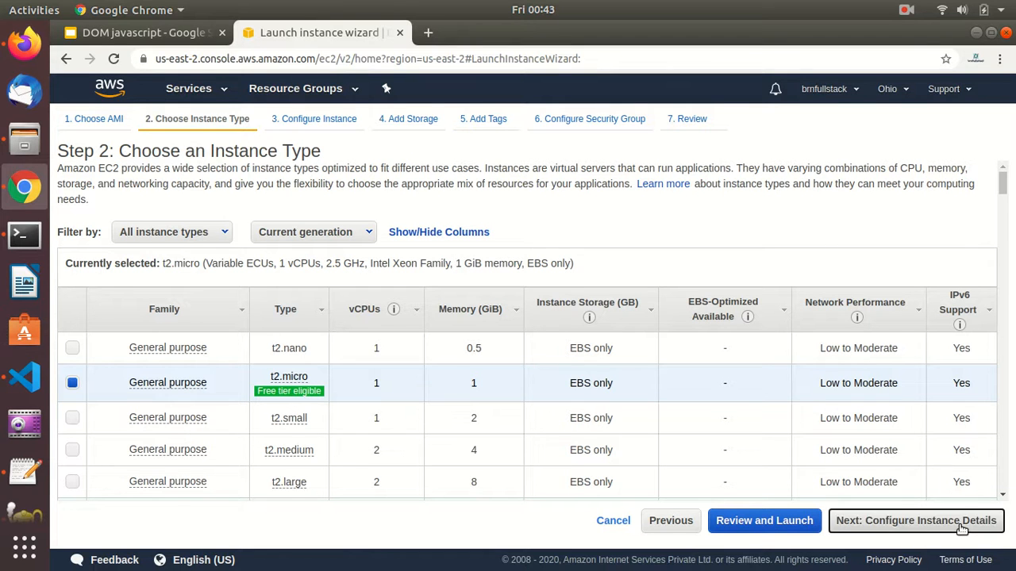
Enable the request for Spot instances as the purchasing option in the instance details
{"action": "left_click_drag", "start_coordinate": [141, 211], "coordinate": [333, 225]}
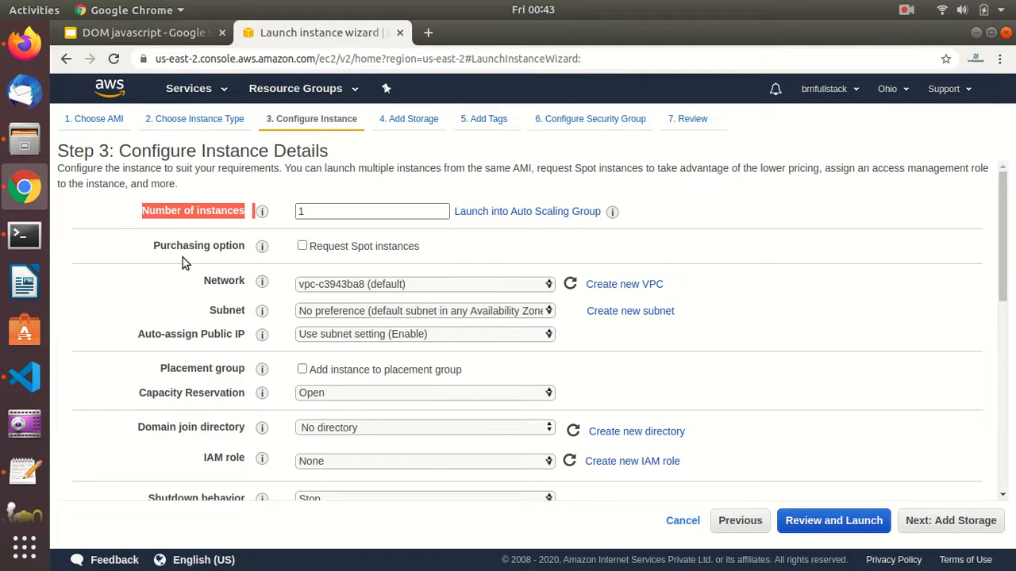
{"action": "left_click", "coordinate": [302, 248]}
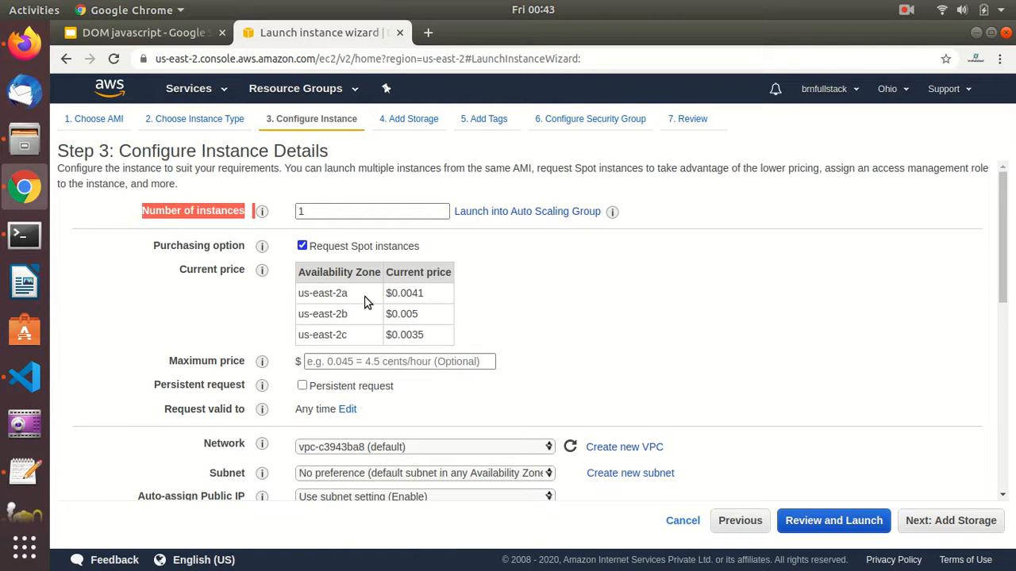
Turn off the Spot instances request and review the available network and subnet choices
{"action": "left_click", "coordinate": [302, 247]}
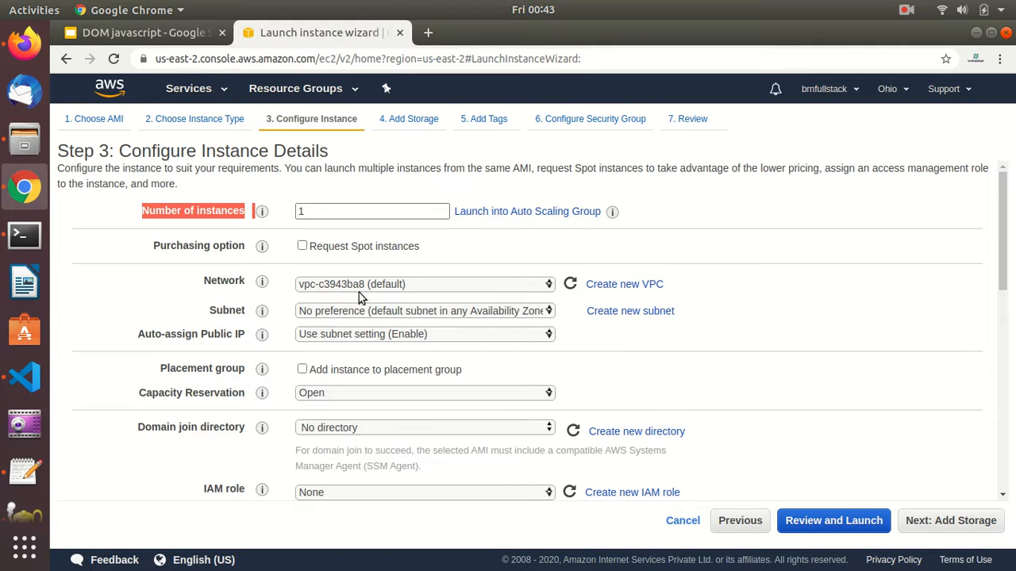
{"action": "left_click", "coordinate": [416, 286]}
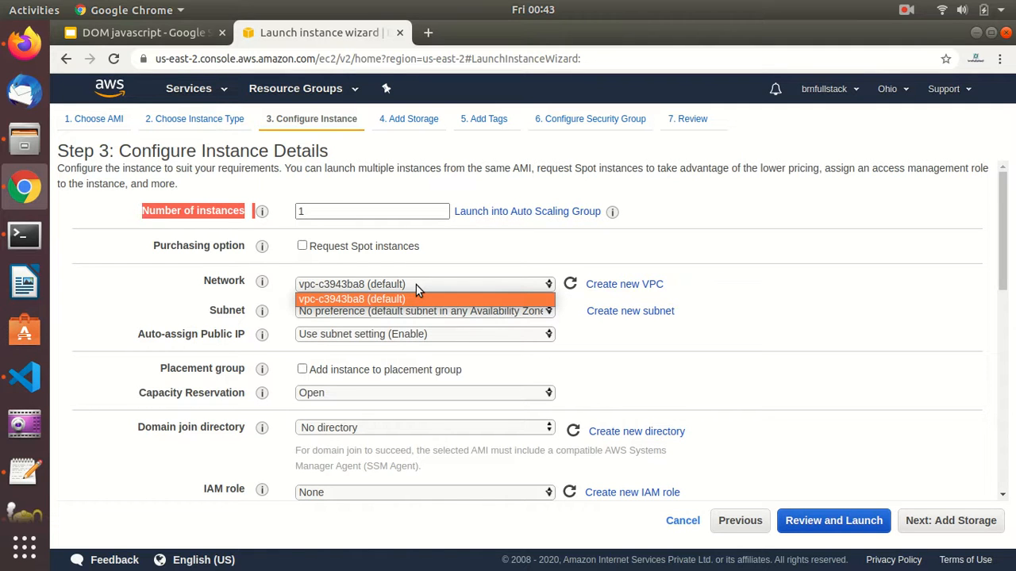
{"action": "left_click", "coordinate": [416, 284]}
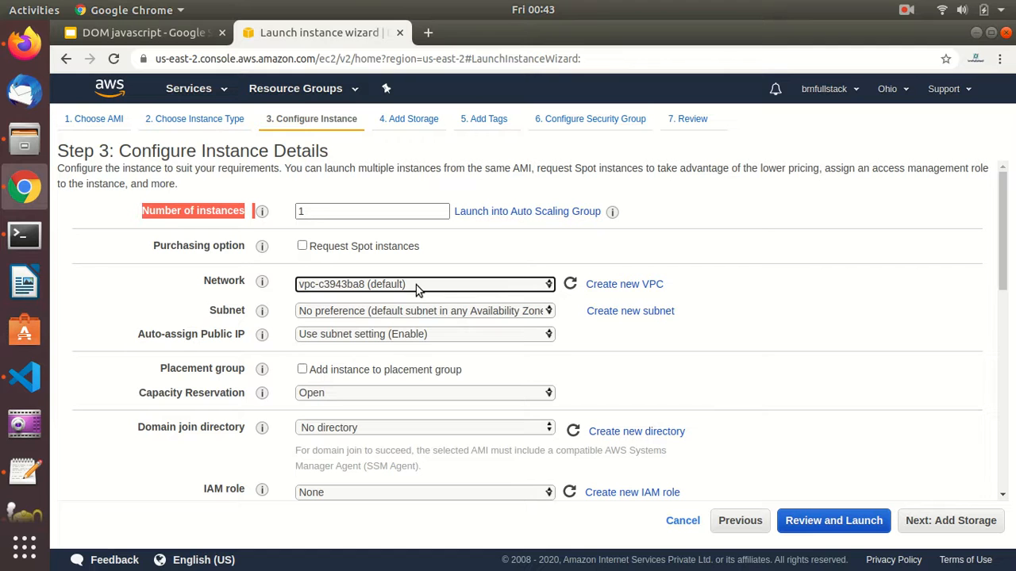
{"action": "left_click", "coordinate": [346, 315]}
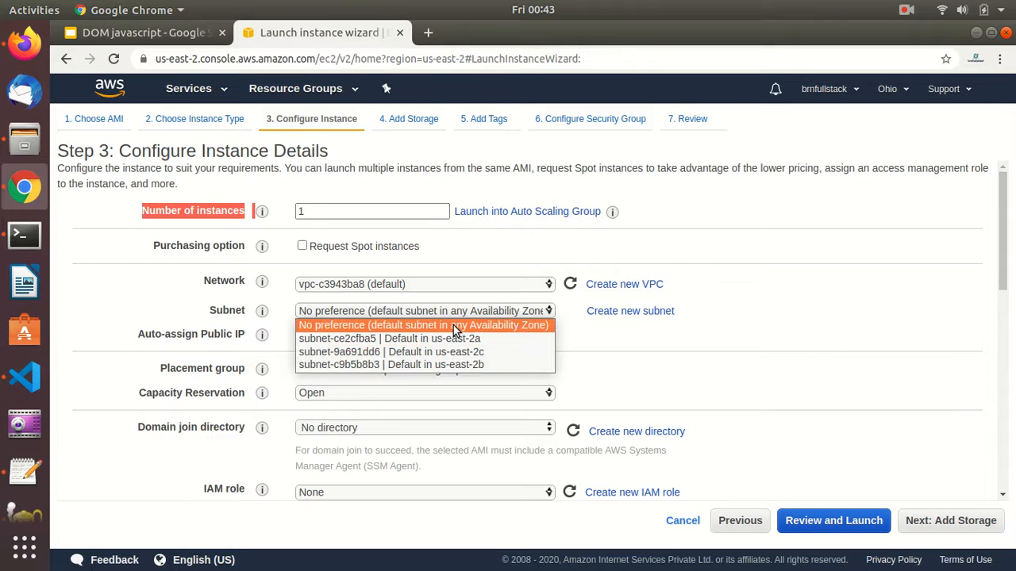
{"action": "left_click", "coordinate": [612, 333]}
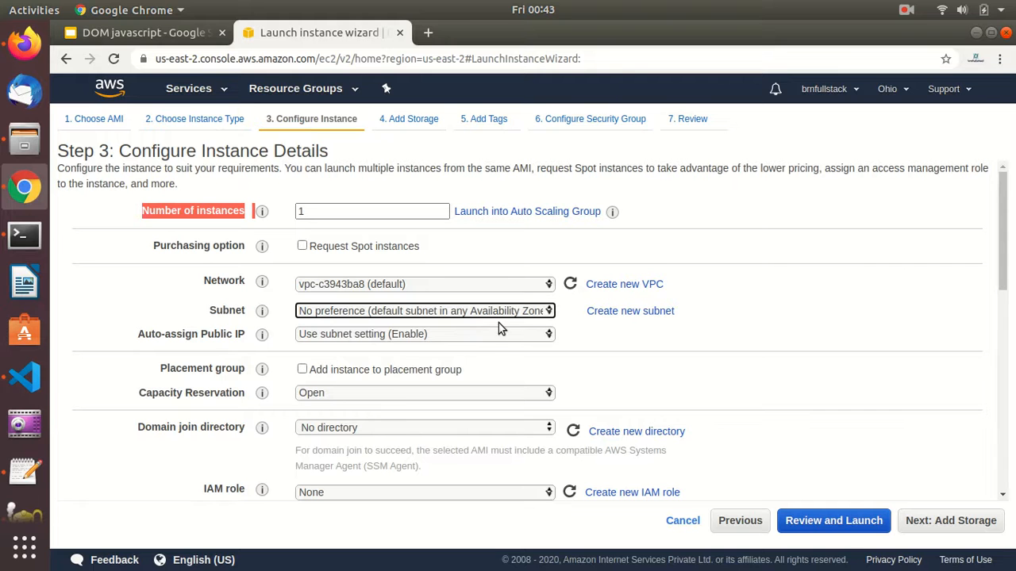
Review the Auto-assign Public IP options in the instance details
{"action": "scroll", "coordinate": [585, 356], "scroll_direction": "down", "scroll_amount": 1}
{"action": "scroll", "coordinate": [586, 355], "scroll_direction": "up", "scroll_amount": 1}
{"action": "scroll", "coordinate": [573, 362], "scroll_direction": "down", "scroll_amount": 1}
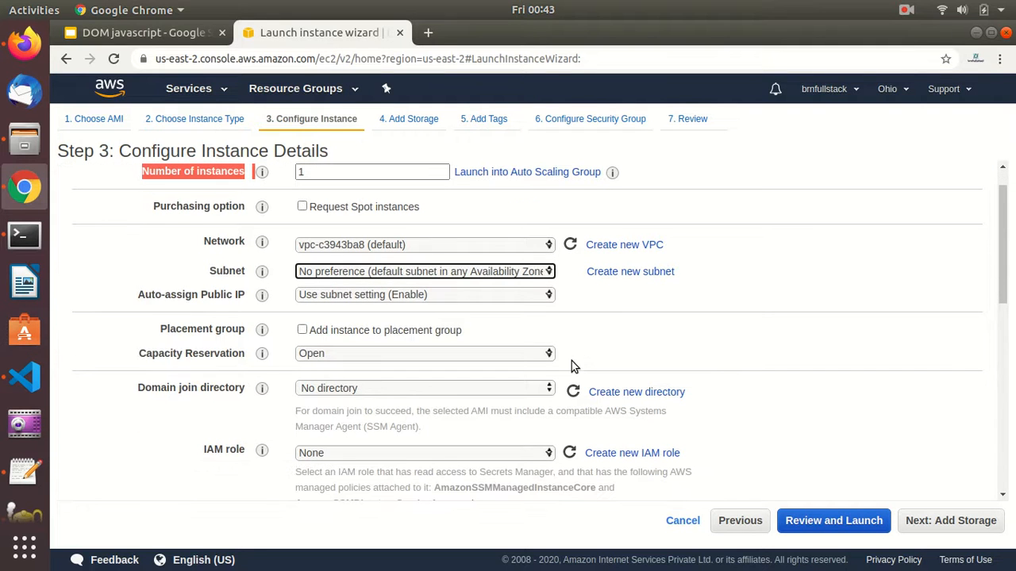
{"action": "left_click", "coordinate": [403, 294]}
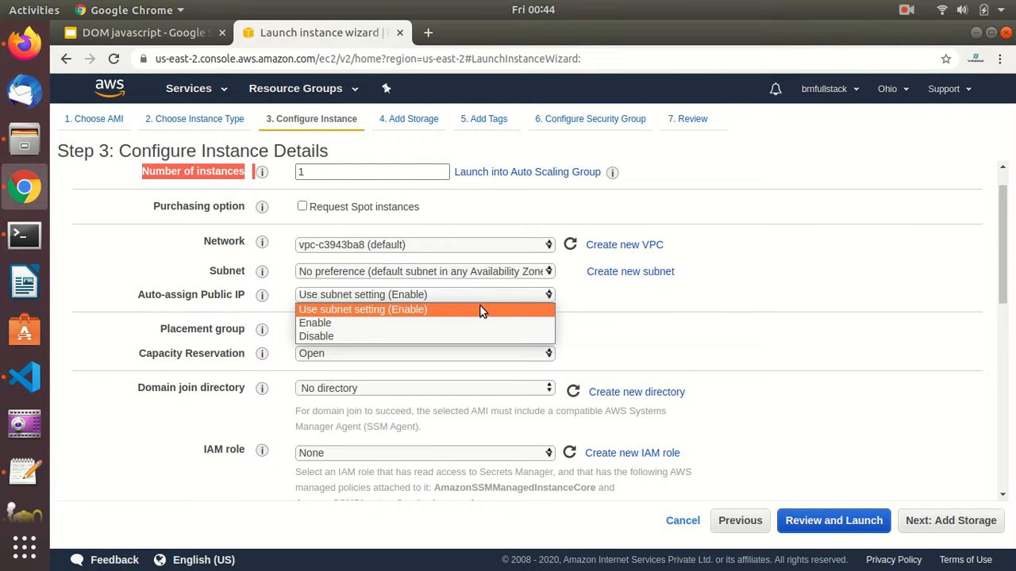
{"action": "left_click", "coordinate": [600, 319]}
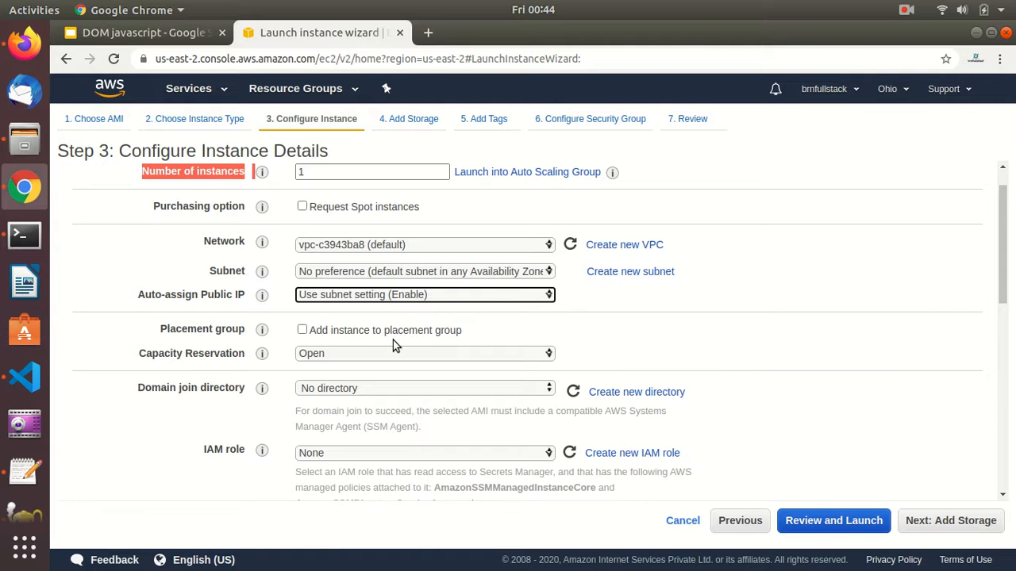
Look through the remaining instance details, from placement group to credit specification, and continue to the storage settings
{"action": "scroll", "coordinate": [392, 380], "scroll_direction": "down", "scroll_amount": 2}
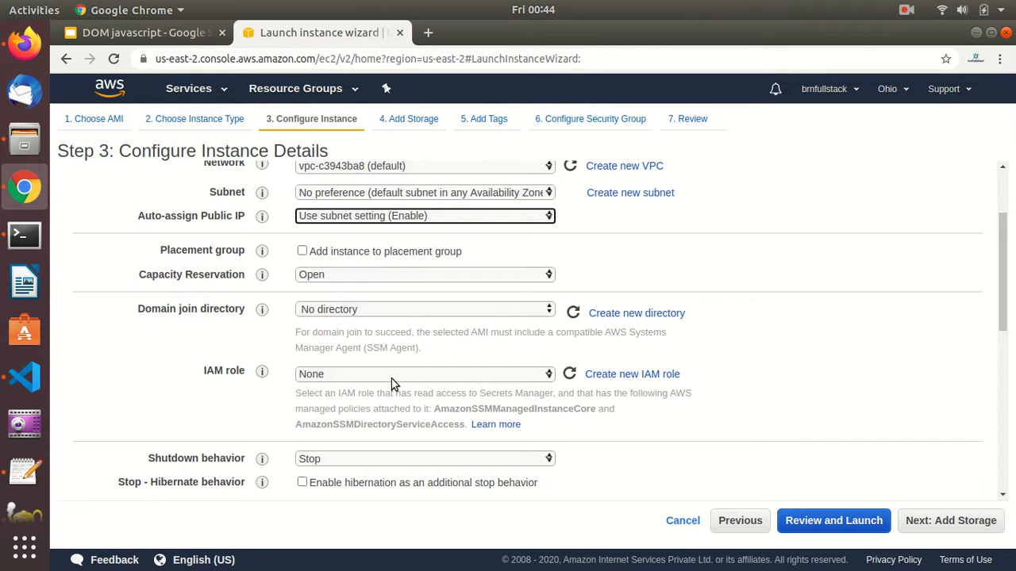
{"action": "scroll", "coordinate": [548, 365], "scroll_direction": "down", "scroll_amount": 4}
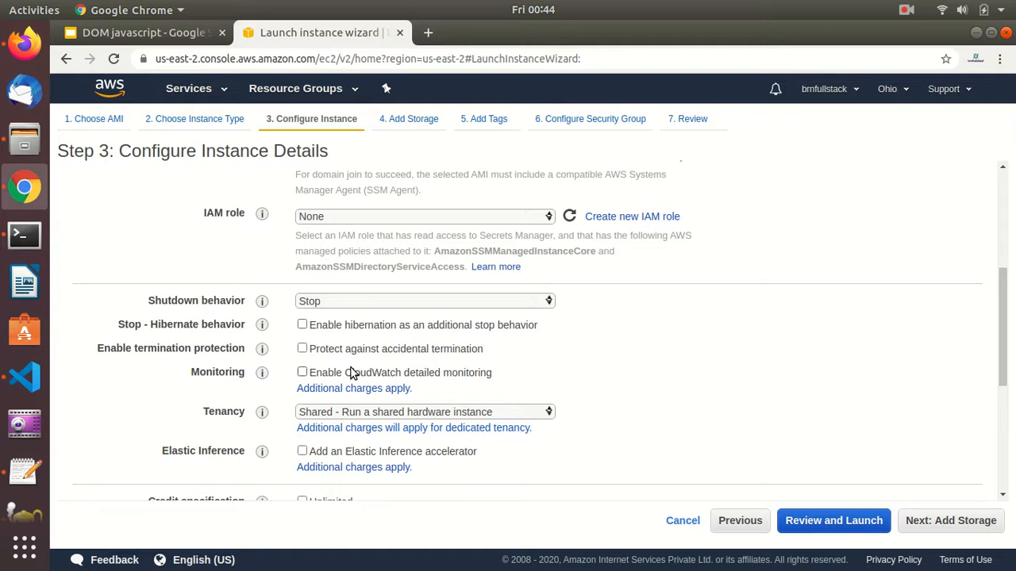
{"action": "scroll", "coordinate": [350, 371], "scroll_direction": "up", "scroll_amount": 2}
{"action": "scroll", "coordinate": [351, 372], "scroll_direction": "down", "scroll_amount": 3}
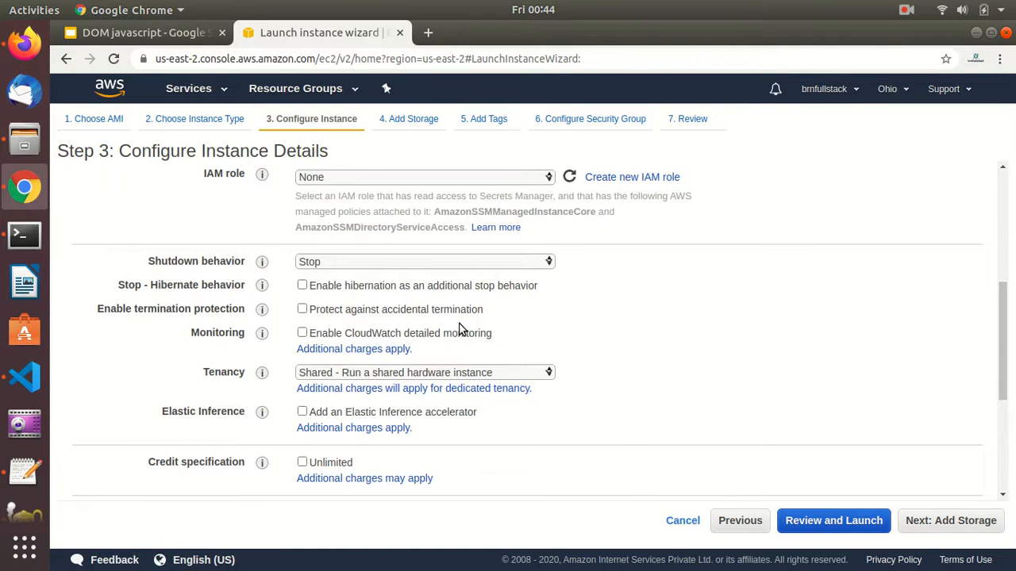
{"action": "left_click", "coordinate": [926, 522]}
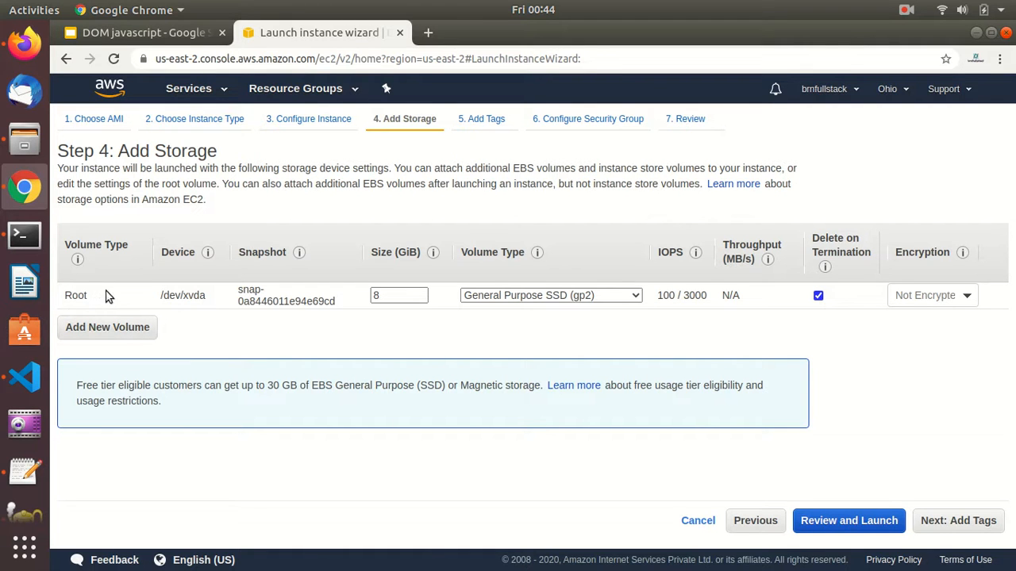
Review the root volume's size setting and the volume types offered for it
{"action": "left_click", "coordinate": [399, 297]}
{"action": "left_click", "coordinate": [523, 323]}
{"action": "left_click", "coordinate": [621, 295]}
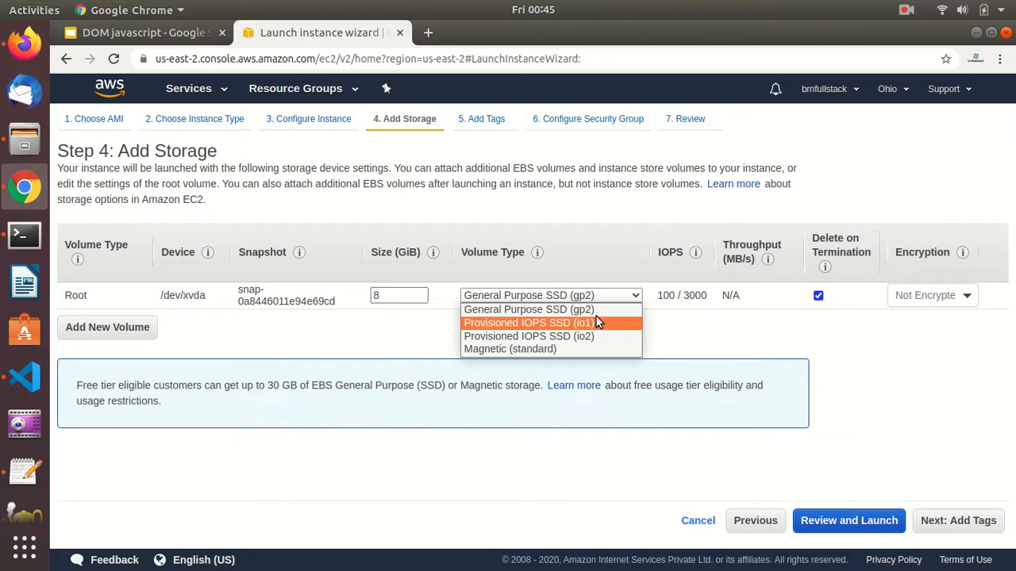
{"action": "left_click", "coordinate": [701, 319]}
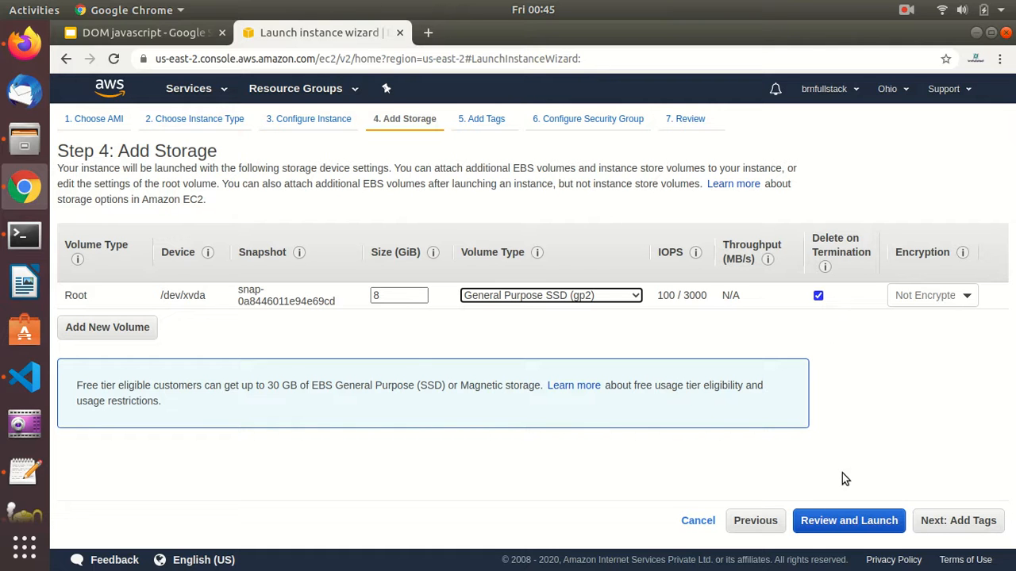
Add a second EBS volume and set its volume type to Cold HDD (sc1)
{"action": "left_click", "coordinate": [107, 328]}
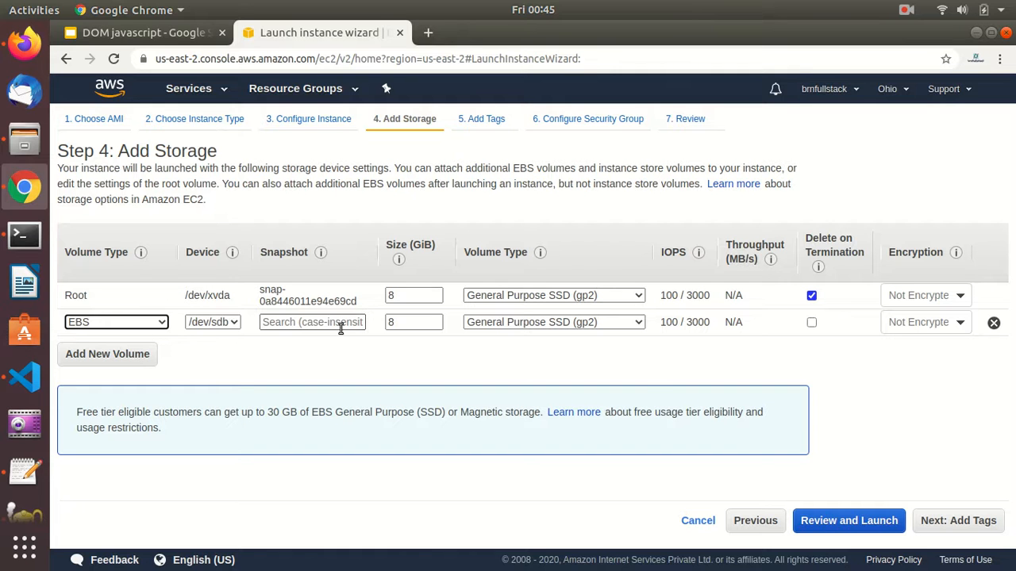
{"action": "left_click", "coordinate": [496, 325]}
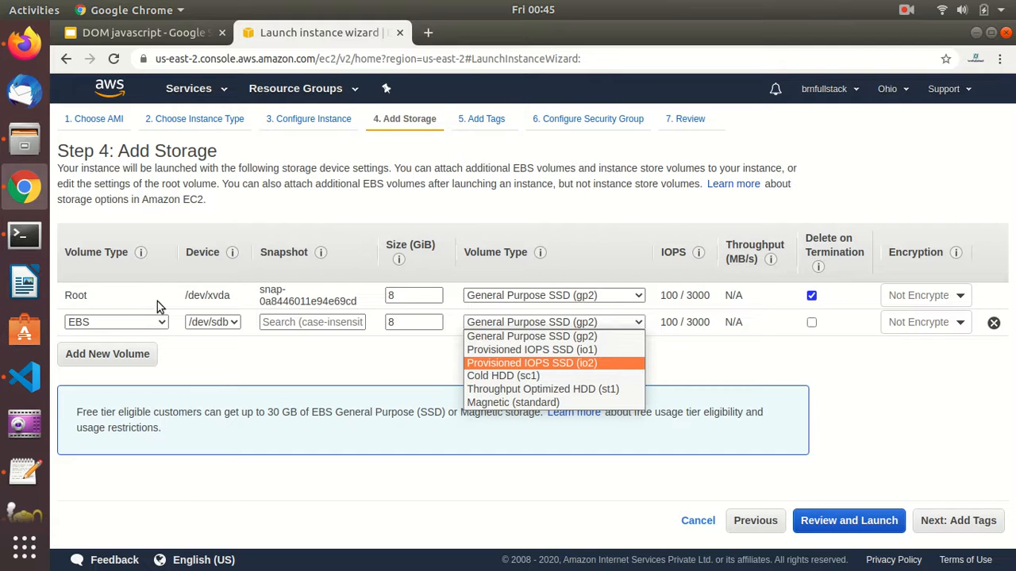
{"action": "left_click", "coordinate": [108, 324]}
{"action": "left_click", "coordinate": [107, 323]}
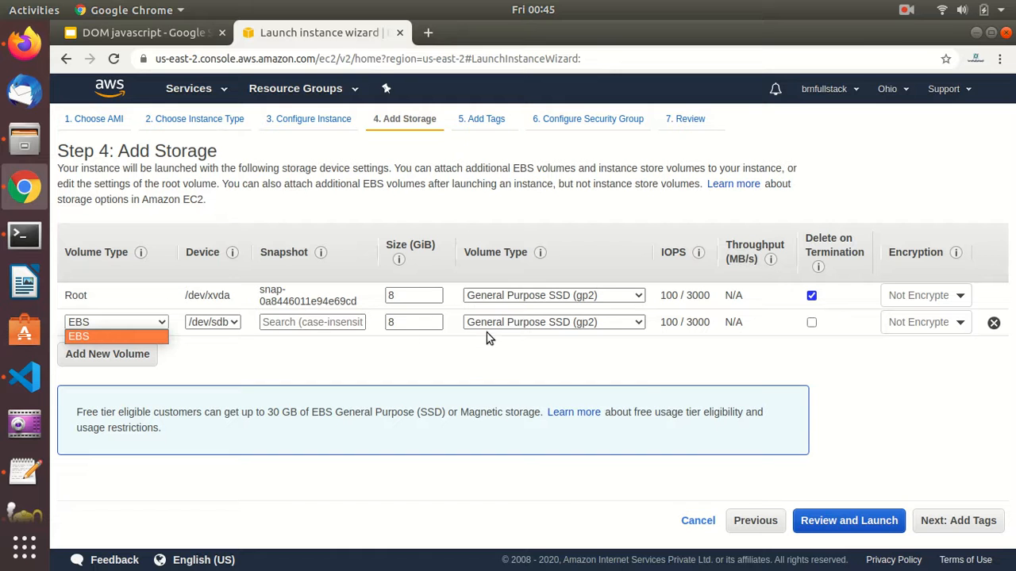
{"action": "left_click", "coordinate": [511, 324]}
{"action": "left_click", "coordinate": [514, 324]}
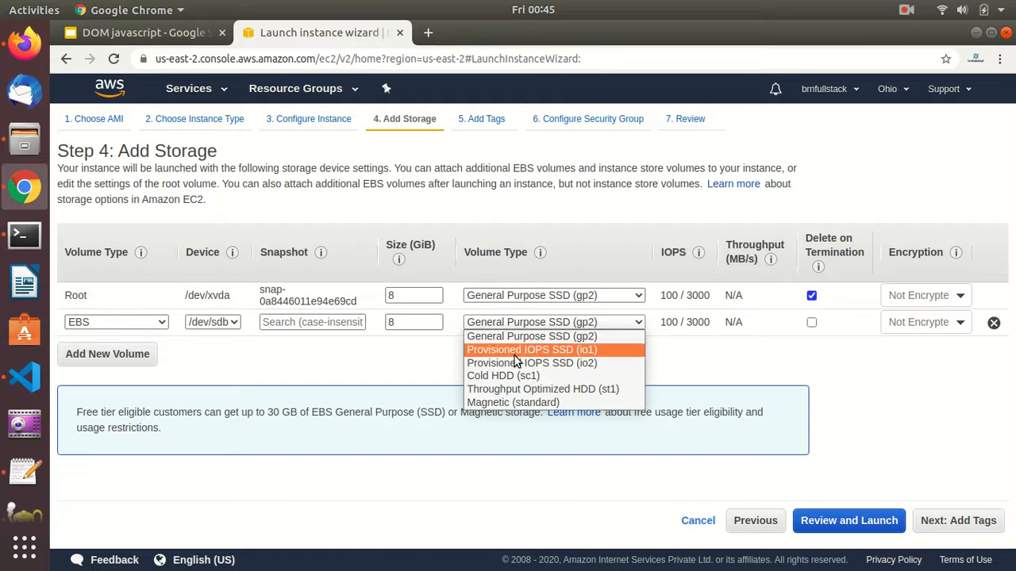
{"action": "left_click", "coordinate": [513, 375]}
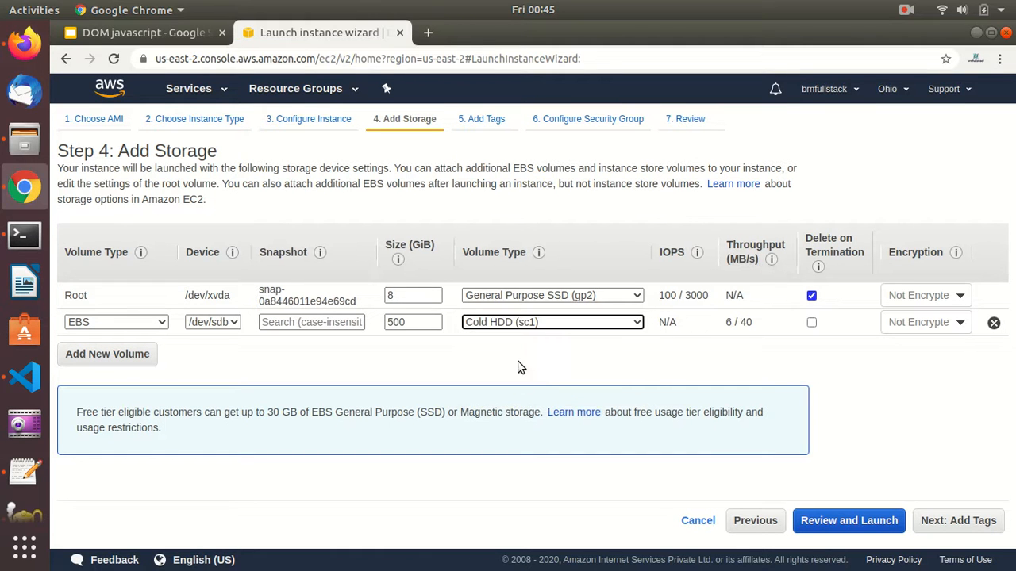
Check the root volume's type options for comparison, and remove the additional EBS volume
{"action": "left_click", "coordinate": [545, 296]}
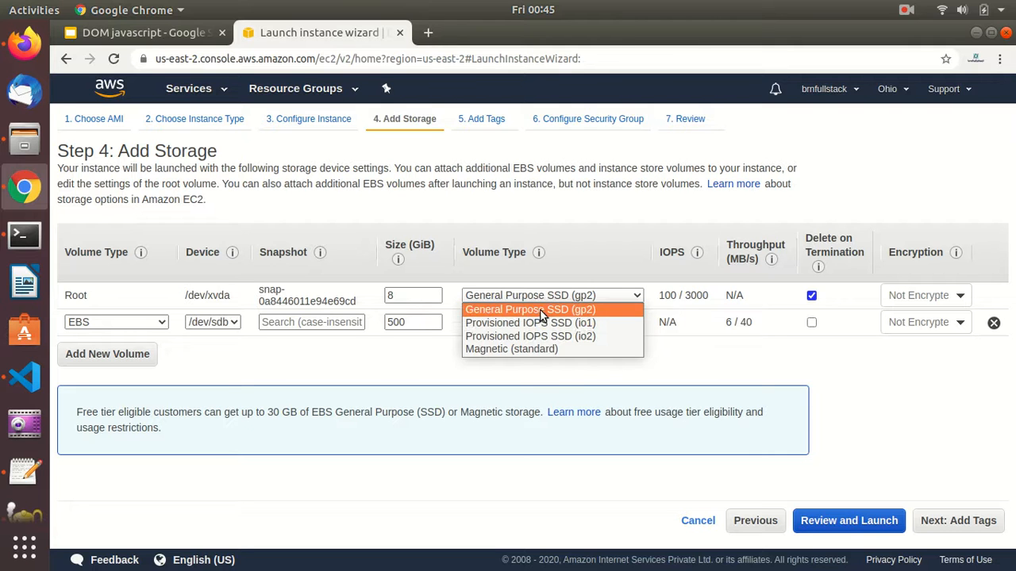
{"action": "left_click", "coordinate": [553, 384]}
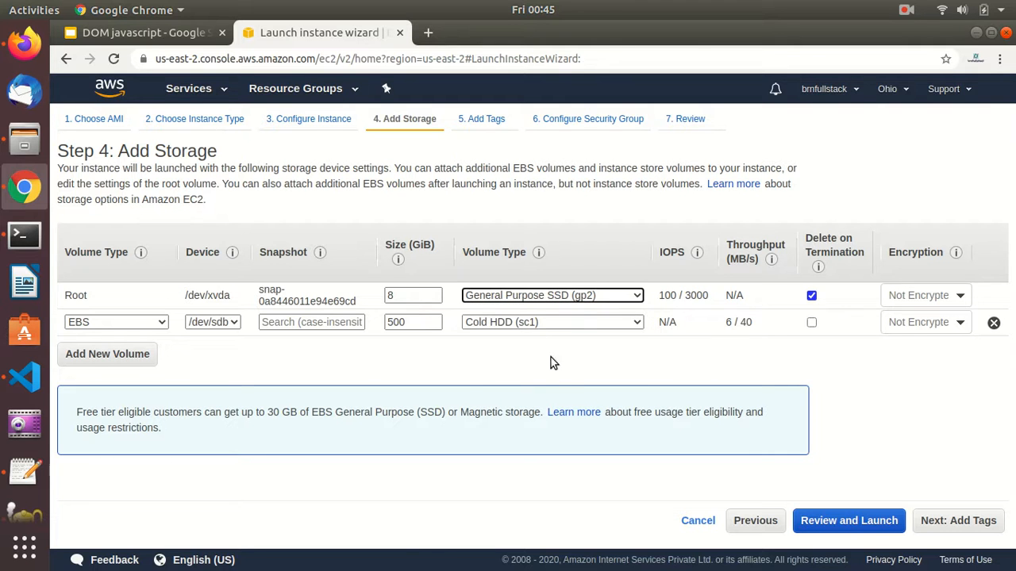
{"action": "left_click", "coordinate": [526, 324]}
{"action": "left_click", "coordinate": [993, 323]}
{"action": "left_click", "coordinate": [992, 323]}
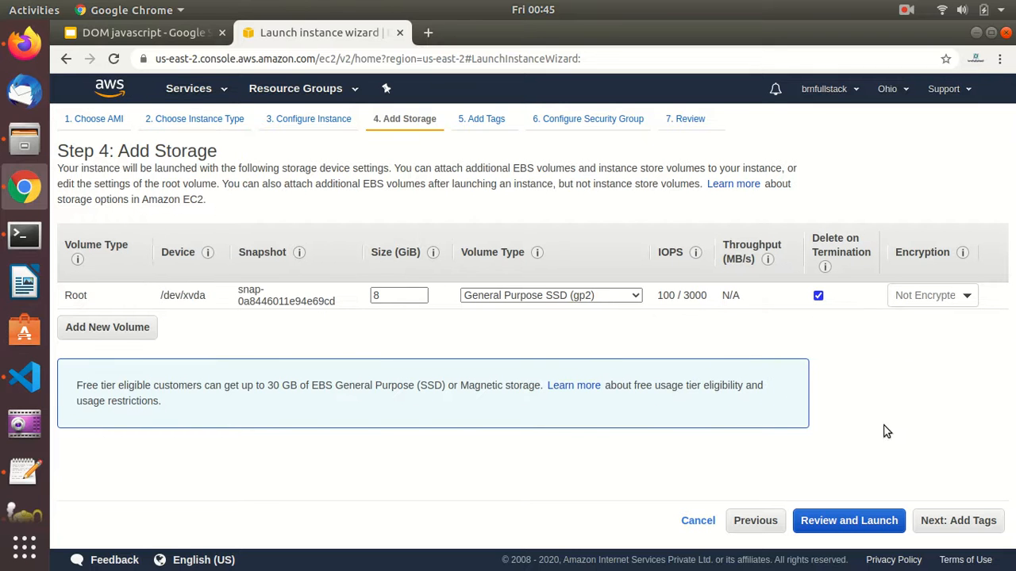
Add a tag with the key Name and the value Brnfullstack, and continue to the security group configuration
{"action": "left_click", "coordinate": [937, 523]}
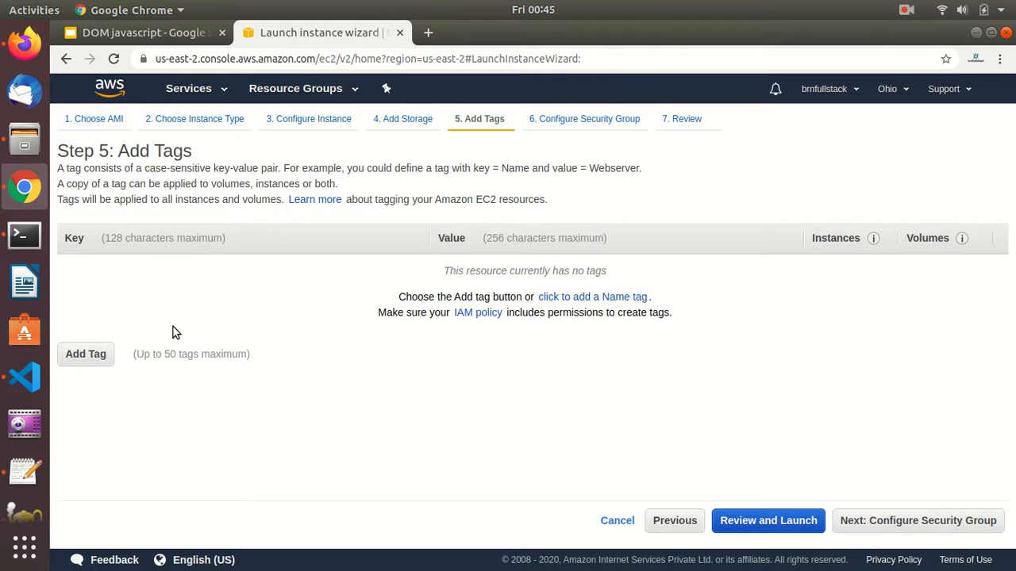
{"action": "left_click", "coordinate": [99, 354]}
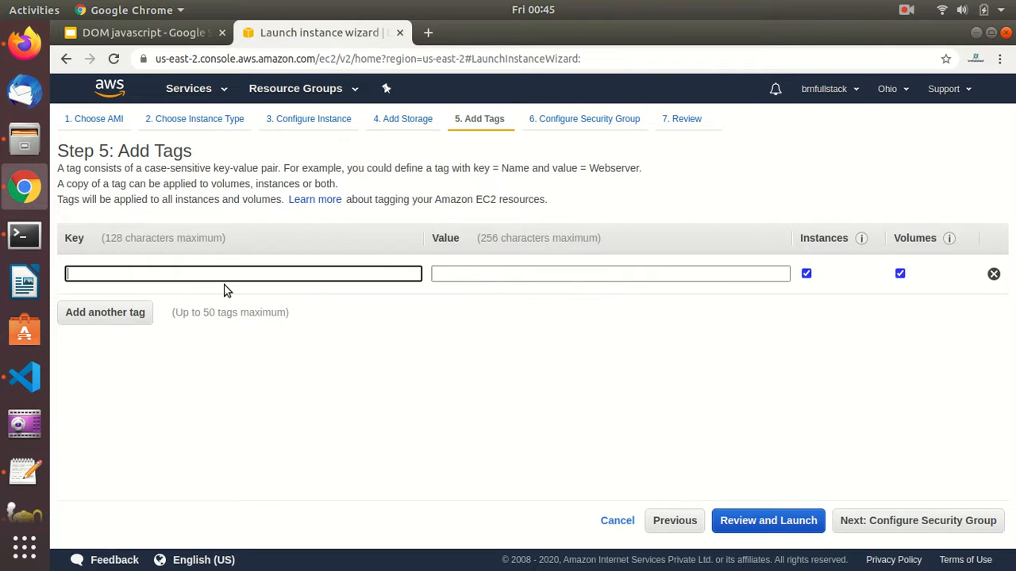
{"action": "type", "text": "Name"}
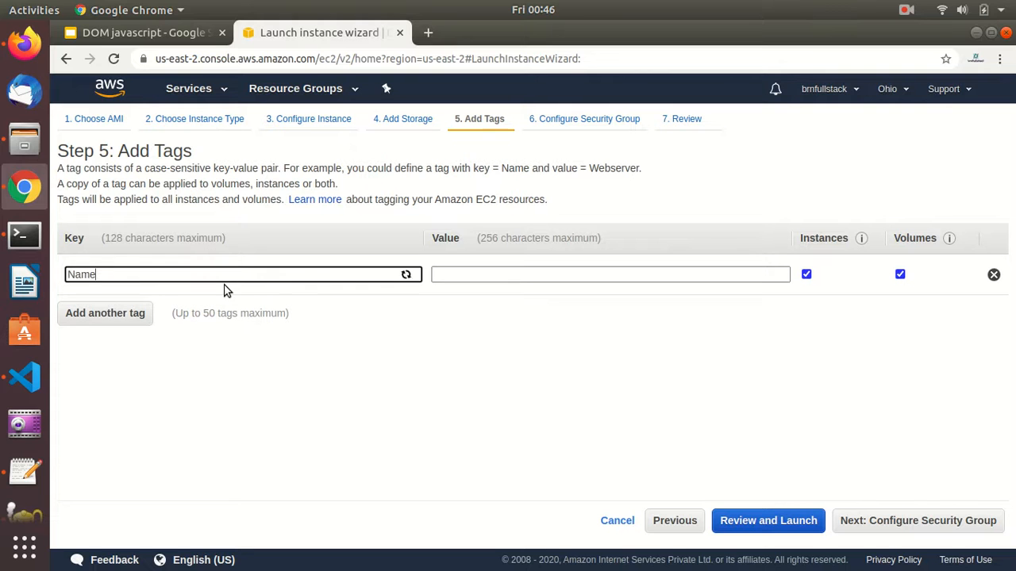
{"action": "left_click", "coordinate": [456, 276]}
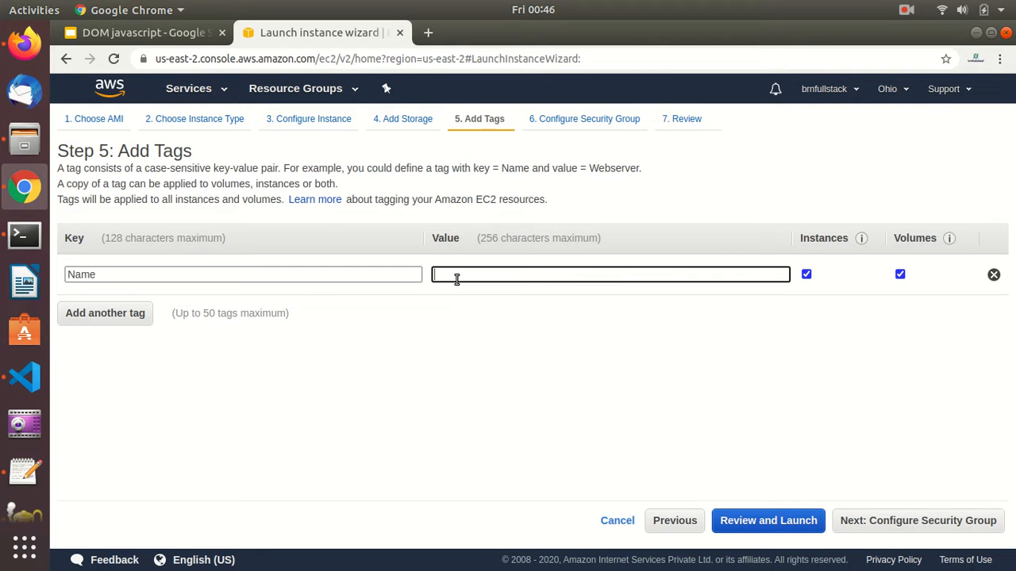
{"action": "type", "text": "Brnfsllstack"}
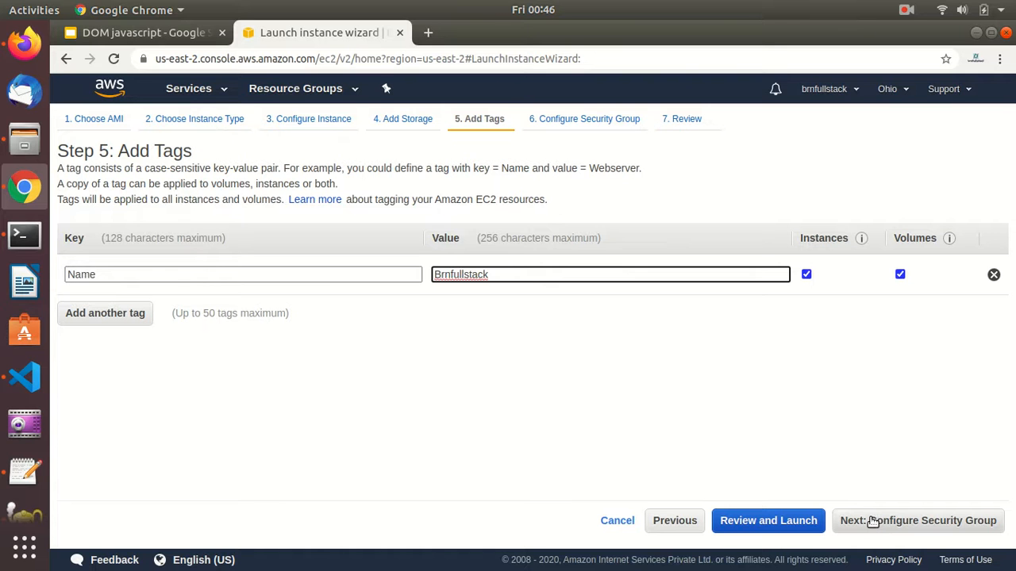
{"action": "left_click", "coordinate": [873, 521]}
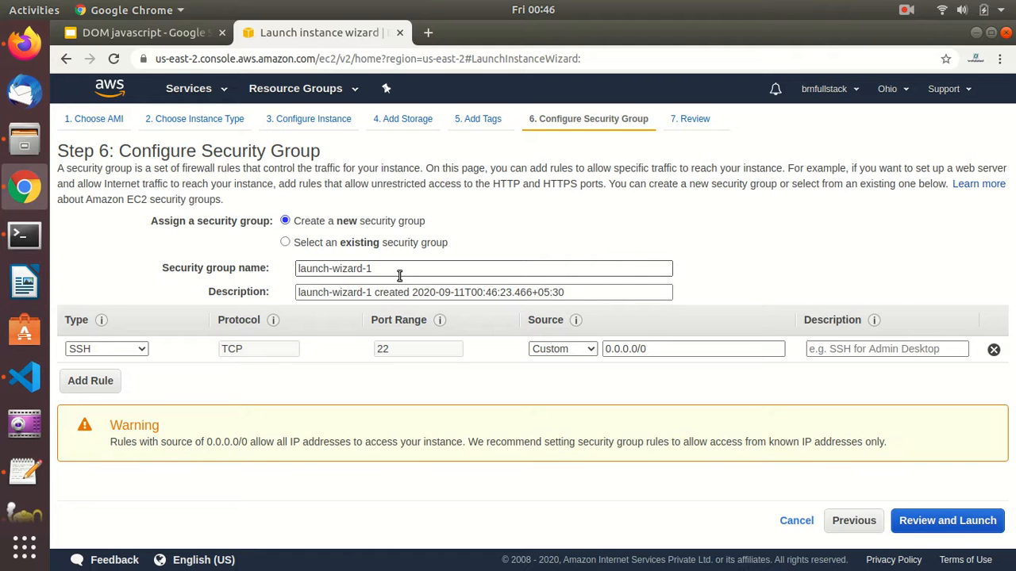
Name the new security group "brn first security"
{"action": "left_click_drag", "start_coordinate": [378, 269], "coordinate": [308, 264]}
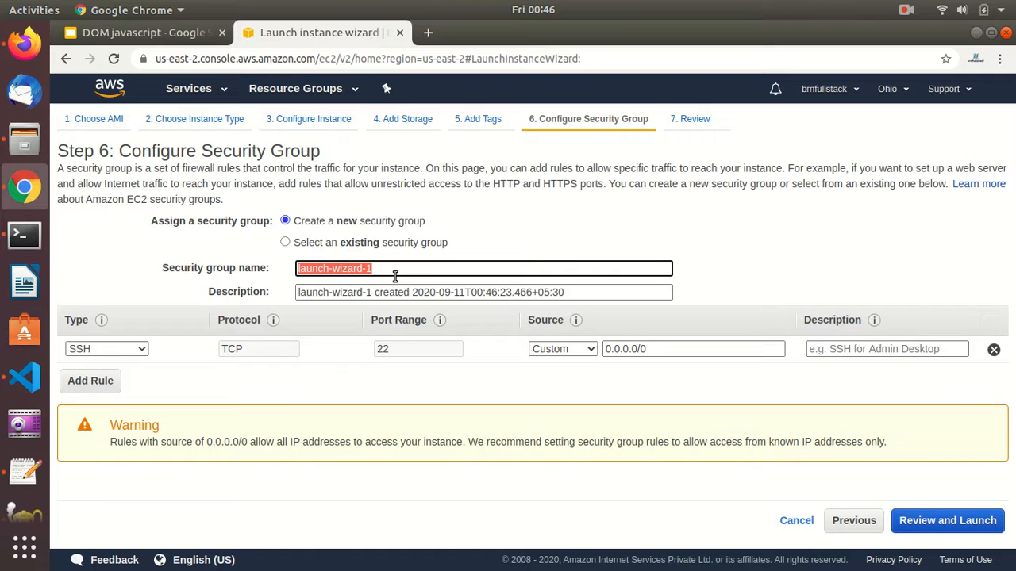
{"action": "type", "text": "brn"}
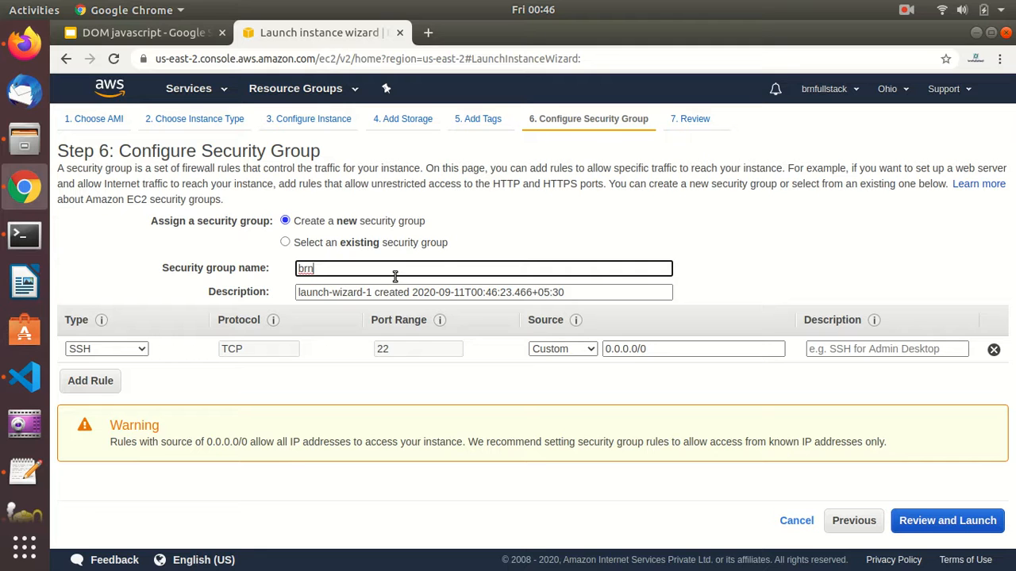
{"action": "type", "text": " first security"}
Replace "launch-wizard-1" in the security group description with the copied group name followed by "des"
{"action": "left_click_drag", "start_coordinate": [383, 273], "coordinate": [277, 259]}
{"action": "key", "text": "ctrl+c"}
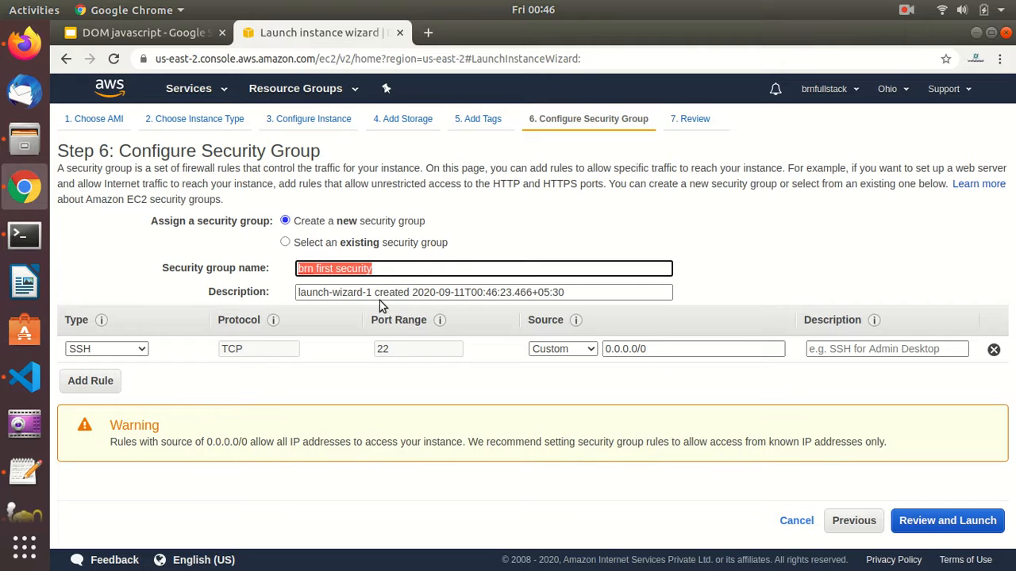
{"action": "left_click_drag", "start_coordinate": [373, 292], "coordinate": [277, 286]}
{"action": "key", "text": "ctrl+v"}
{"action": "type", "text": "des"}
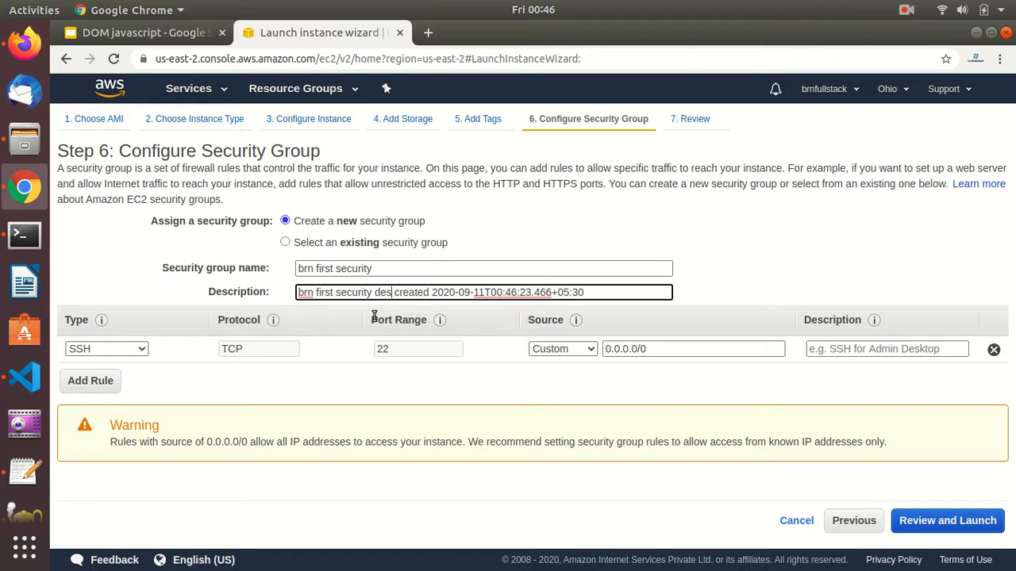
{"action": "left_click", "coordinate": [294, 367]}
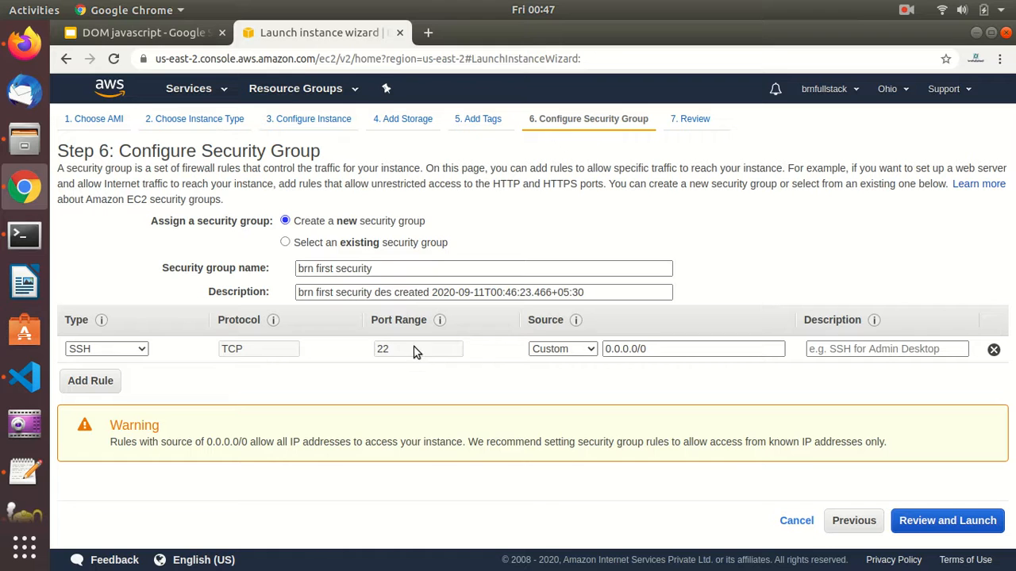
Examine the source options and the allowed address range of the SSH rule
{"action": "left_click", "coordinate": [589, 351]}
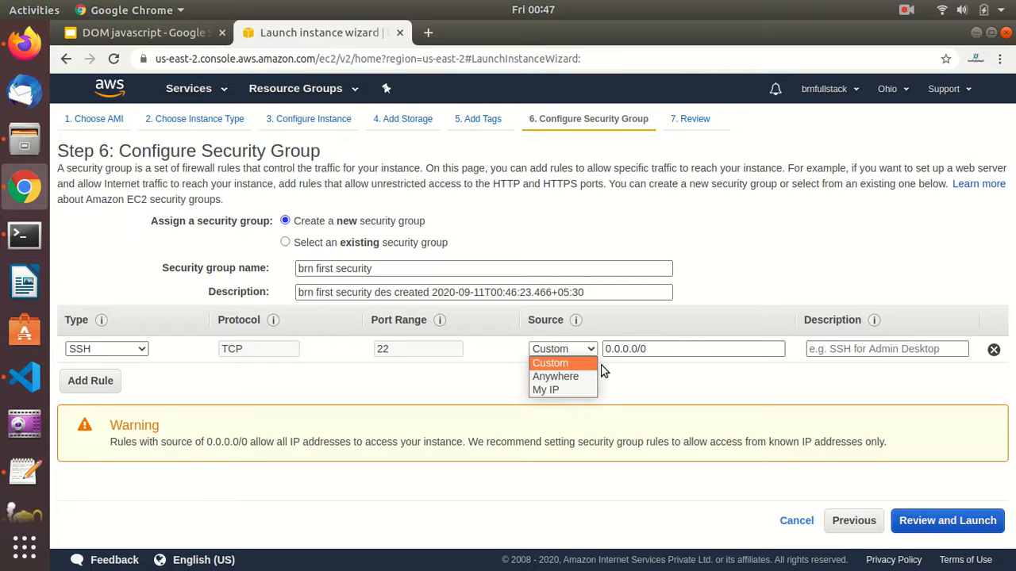
{"action": "left_click", "coordinate": [641, 349]}
{"action": "left_click_drag", "start_coordinate": [646, 349], "coordinate": [586, 349]}
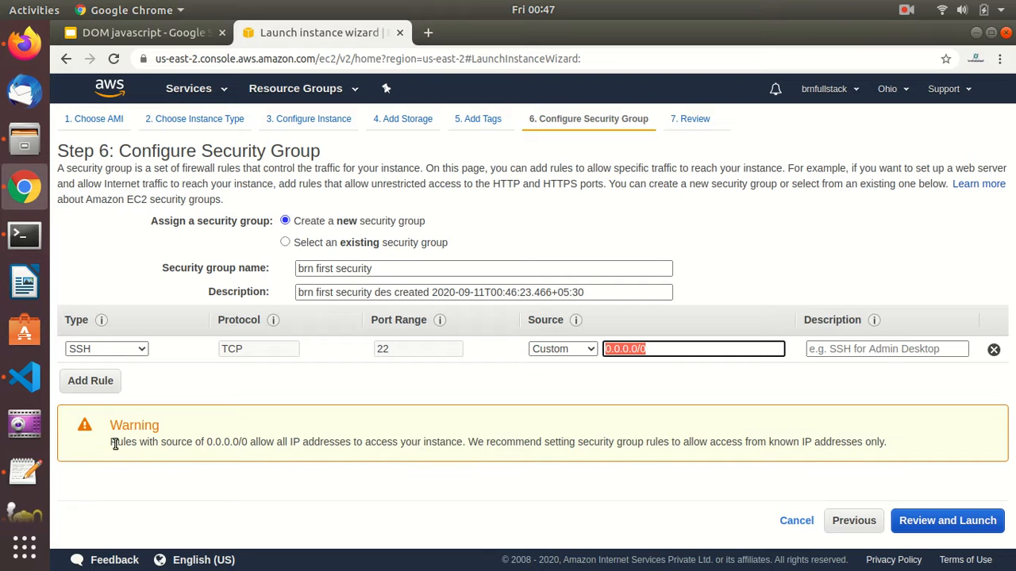
Try 12334 as the SSH rule's custom source address, and restore the source to 0.0.0.0/0
{"action": "left_click_drag", "start_coordinate": [113, 442], "coordinate": [452, 444]}
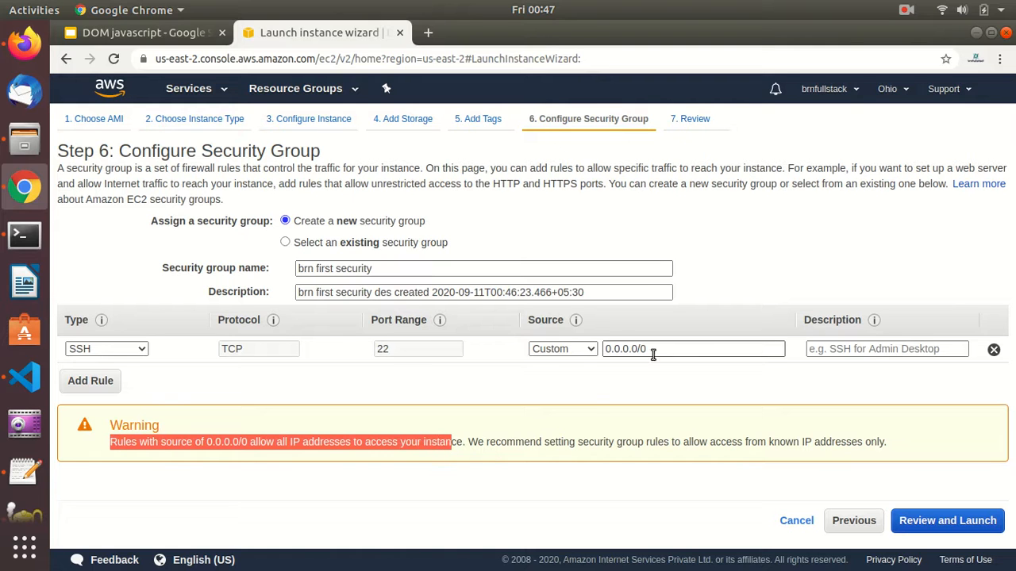
{"action": "left_click_drag", "start_coordinate": [664, 349], "coordinate": [607, 347]}
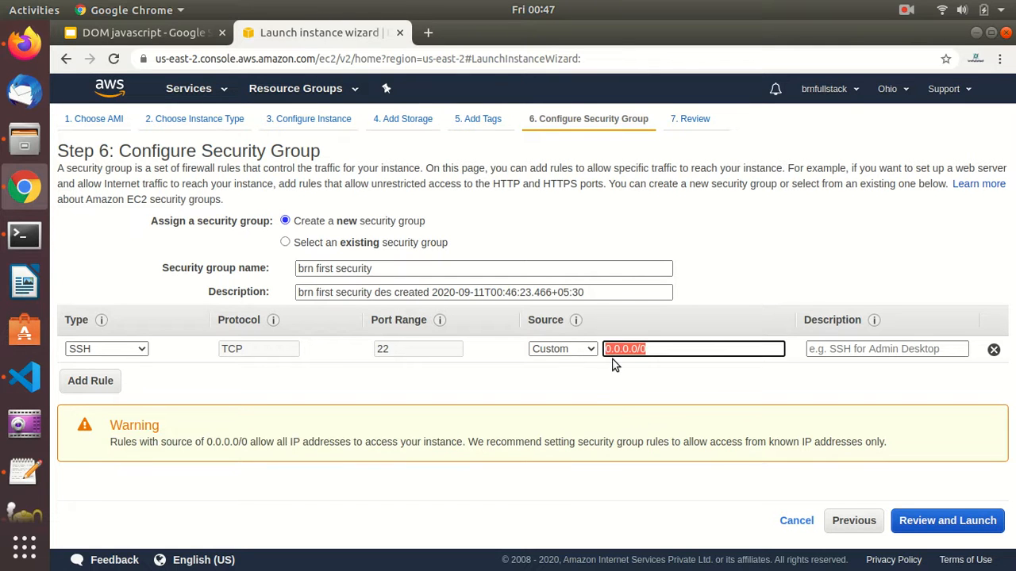
{"action": "type", "text": "12334"}
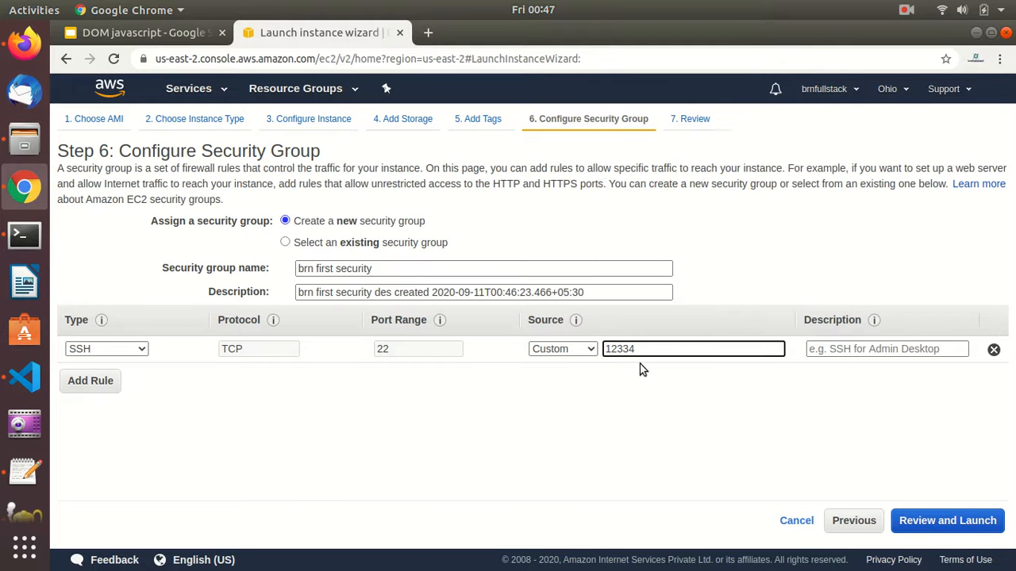
{"action": "key", "text": "BackSpace"}
{"action": "key", "text": "BackSpace"}
{"action": "key", "text": "BackSpace"}
{"action": "key", "text": "BackSpace"}
{"action": "key", "text": "BackSpace"}
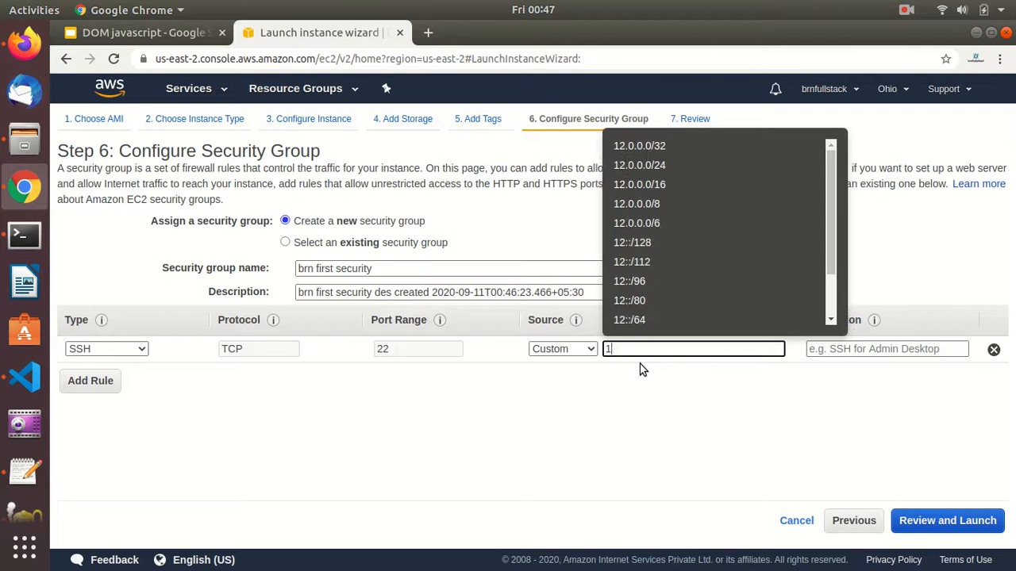
{"action": "left_click", "coordinate": [420, 392]}
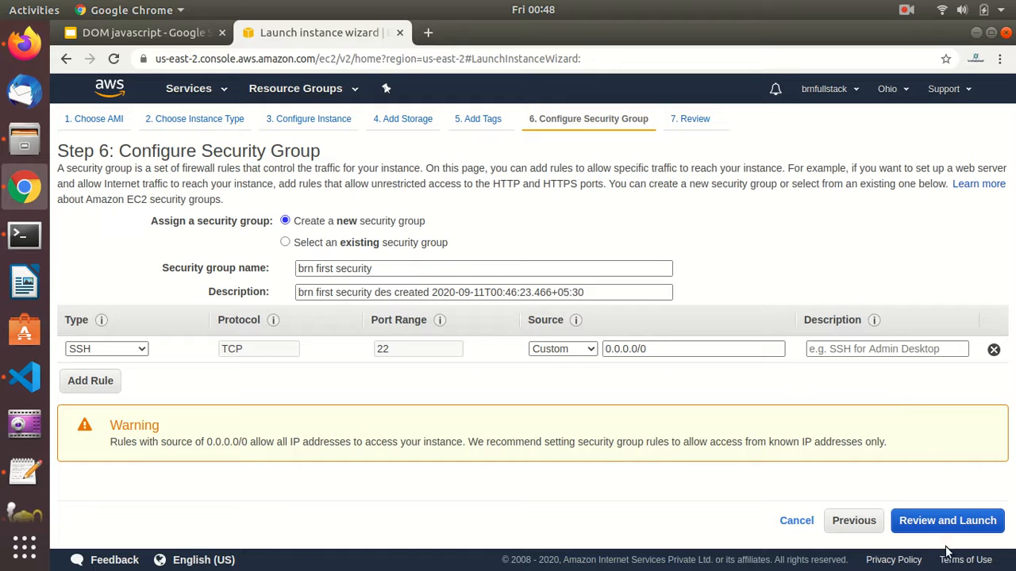
Continue to the launch review and check the AMI, instance type and security group settings
{"action": "left_click", "coordinate": [947, 522]}
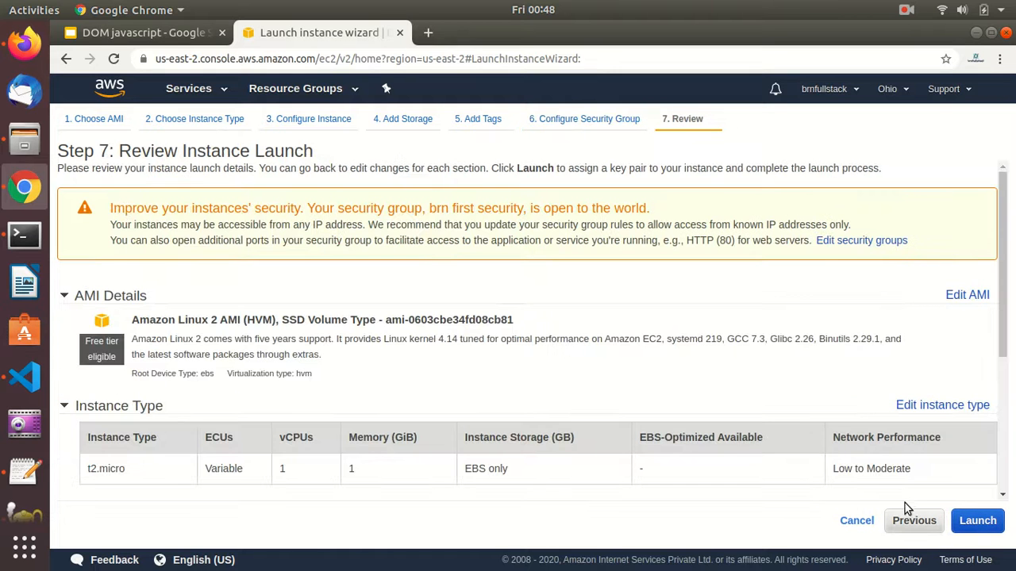
{"action": "scroll", "coordinate": [879, 488], "scroll_direction": "down", "scroll_amount": 4}
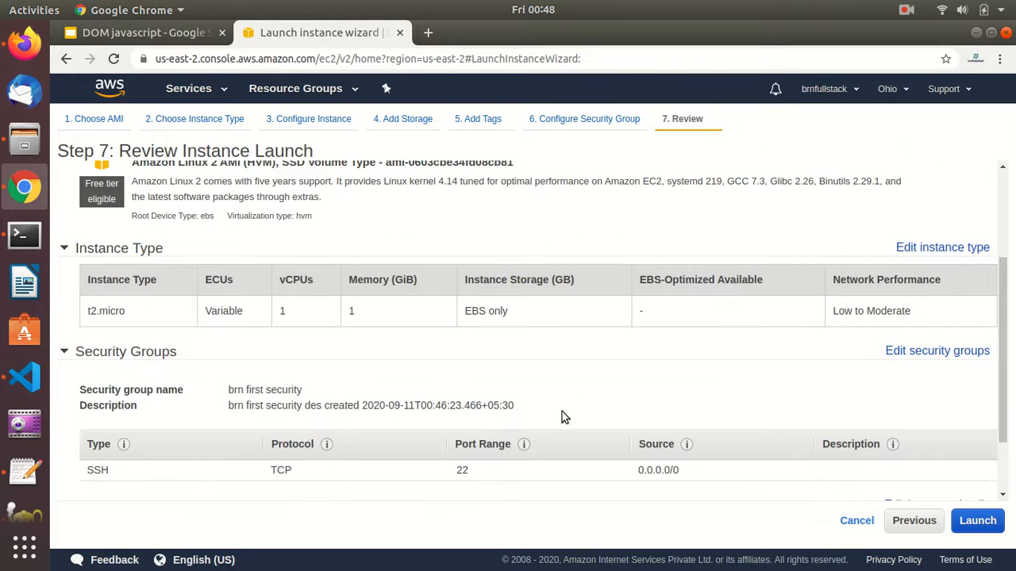
{"action": "scroll", "coordinate": [174, 292], "scroll_direction": "up", "scroll_amount": 3}
{"action": "scroll", "coordinate": [198, 294], "scroll_direction": "down", "scroll_amount": 3}
{"action": "scroll", "coordinate": [680, 378], "scroll_direction": "down", "scroll_amount": 2}
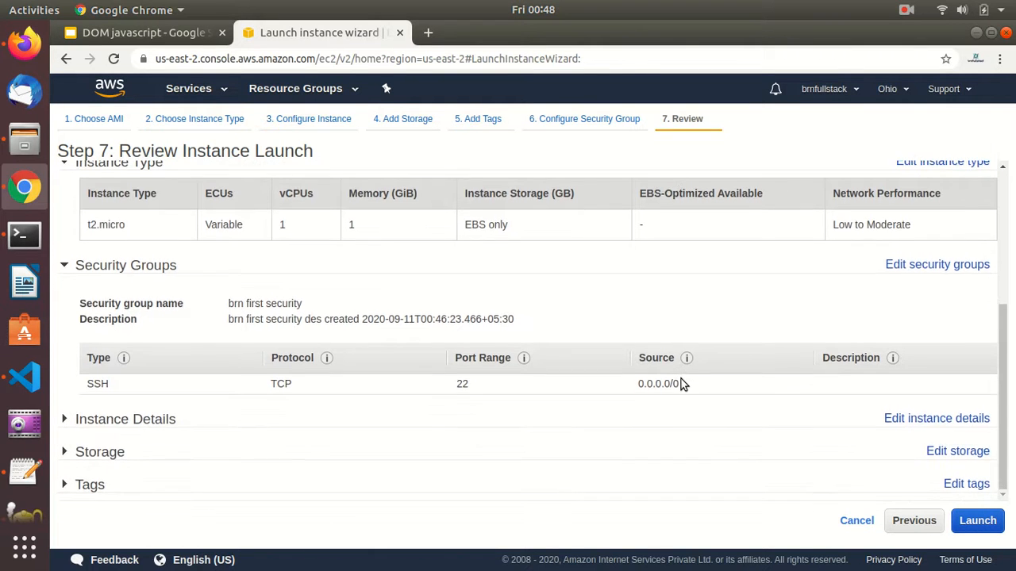
Expand the Instance Details, Storage and Tags sections of the launch review and examine the complete configuration
{"action": "left_click", "coordinate": [64, 424]}
{"action": "scroll", "coordinate": [396, 399], "scroll_direction": "down", "scroll_amount": 4}
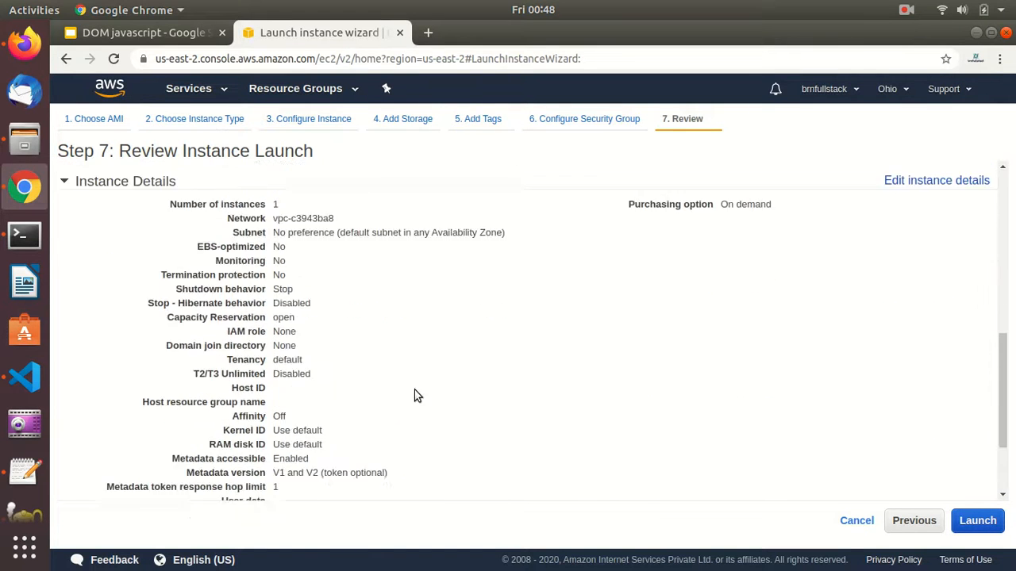
{"action": "left_click", "coordinate": [66, 453]}
{"action": "scroll", "coordinate": [318, 468], "scroll_direction": "down", "scroll_amount": 2}
{"action": "left_click", "coordinate": [72, 485]}
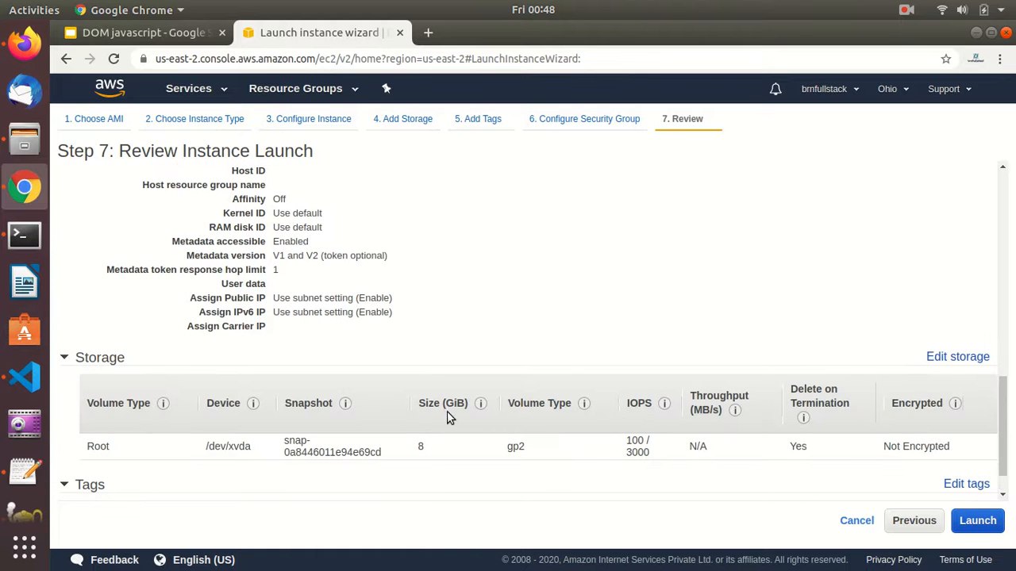
{"action": "scroll", "coordinate": [144, 388], "scroll_direction": "up", "scroll_amount": 10}
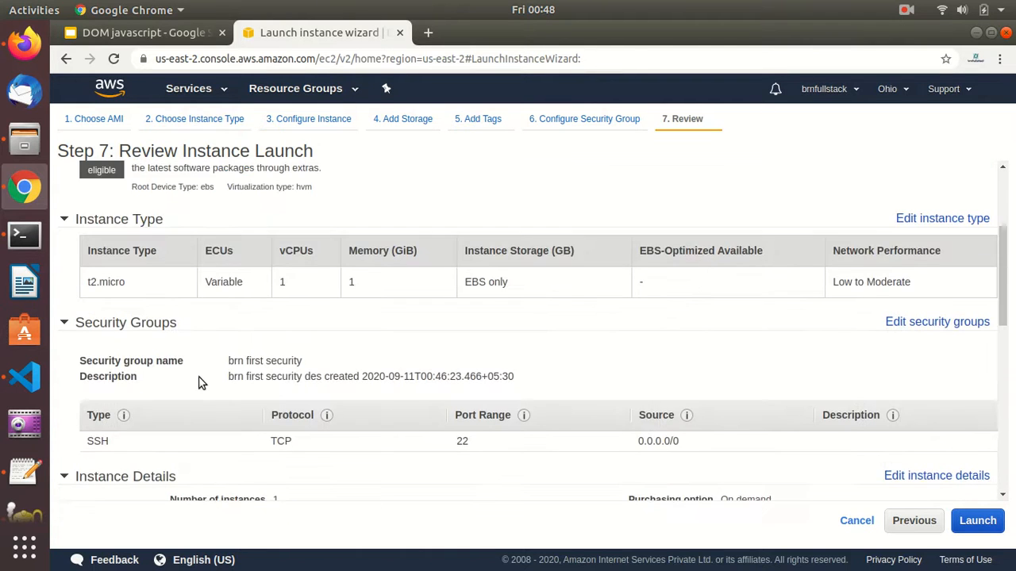
{"action": "scroll", "coordinate": [191, 349], "scroll_direction": "up", "scroll_amount": 2}
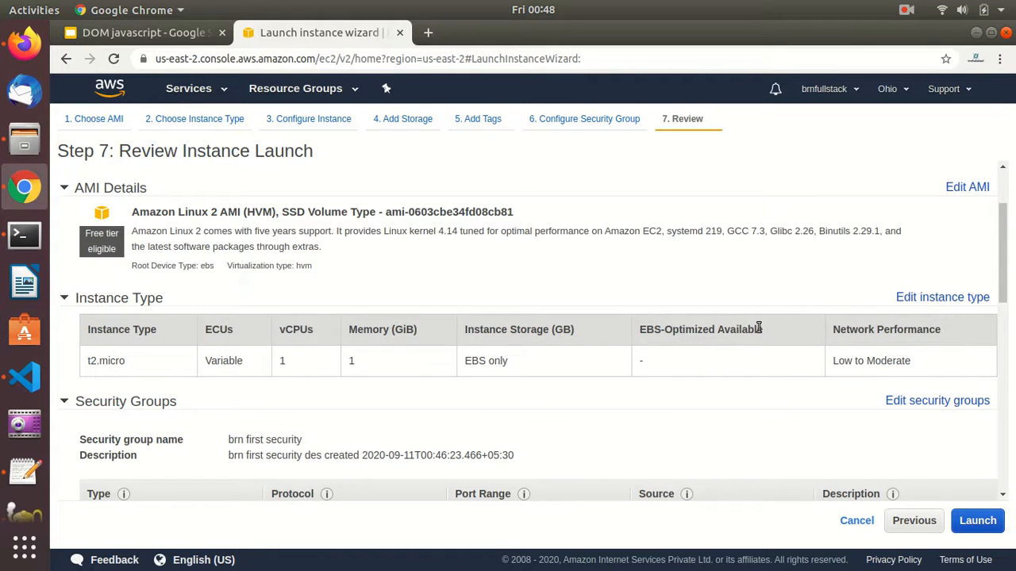
{"action": "scroll", "coordinate": [760, 327], "scroll_direction": "down", "scroll_amount": 3}
{"action": "scroll", "coordinate": [759, 334], "scroll_direction": "down", "scroll_amount": 12}
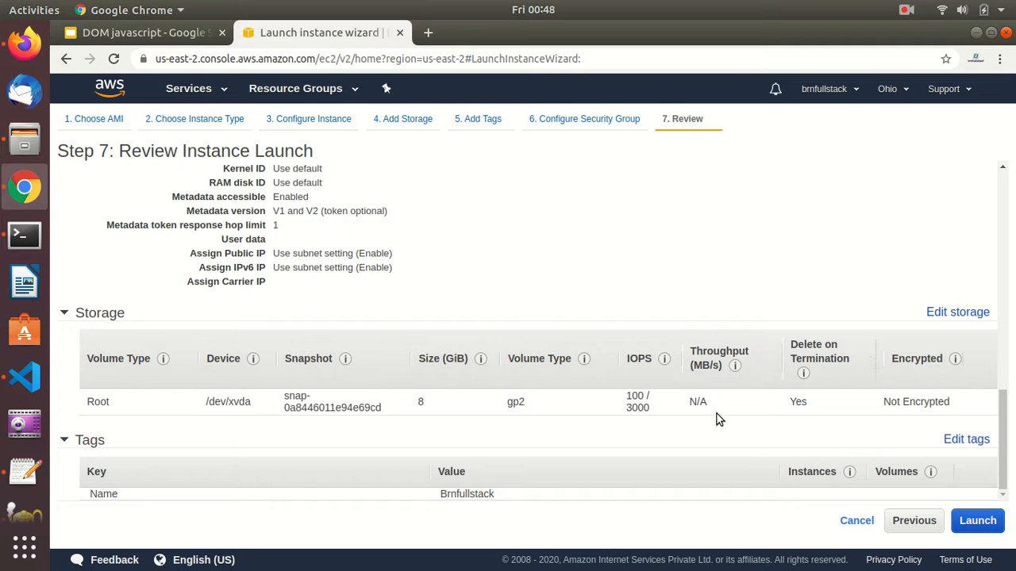
{"action": "scroll", "coordinate": [636, 342], "scroll_direction": "up", "scroll_amount": 9}
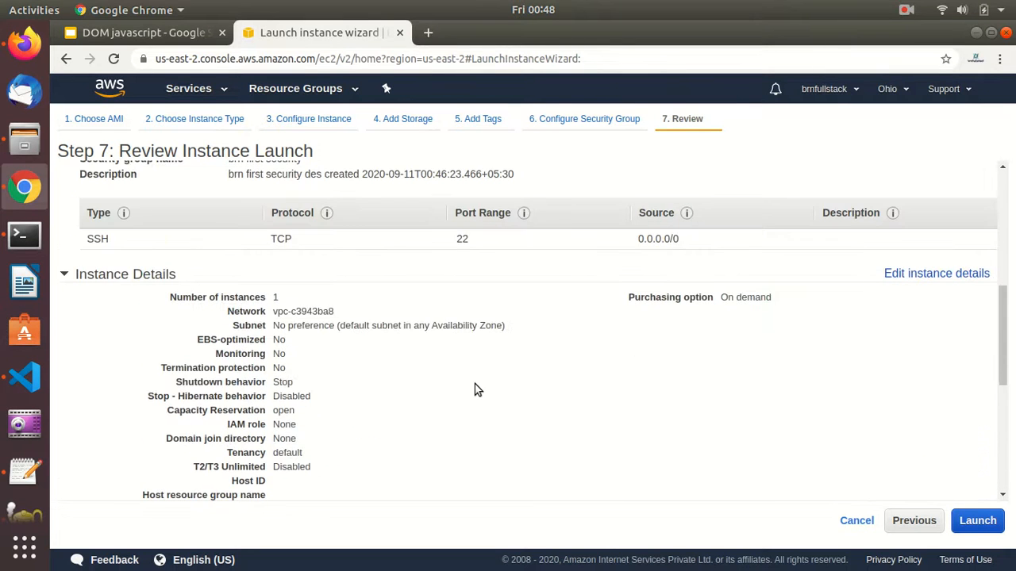
{"action": "scroll", "coordinate": [475, 384], "scroll_direction": "down", "scroll_amount": 7}
{"action": "scroll", "coordinate": [477, 388], "scroll_direction": "down", "scroll_amount": 2}
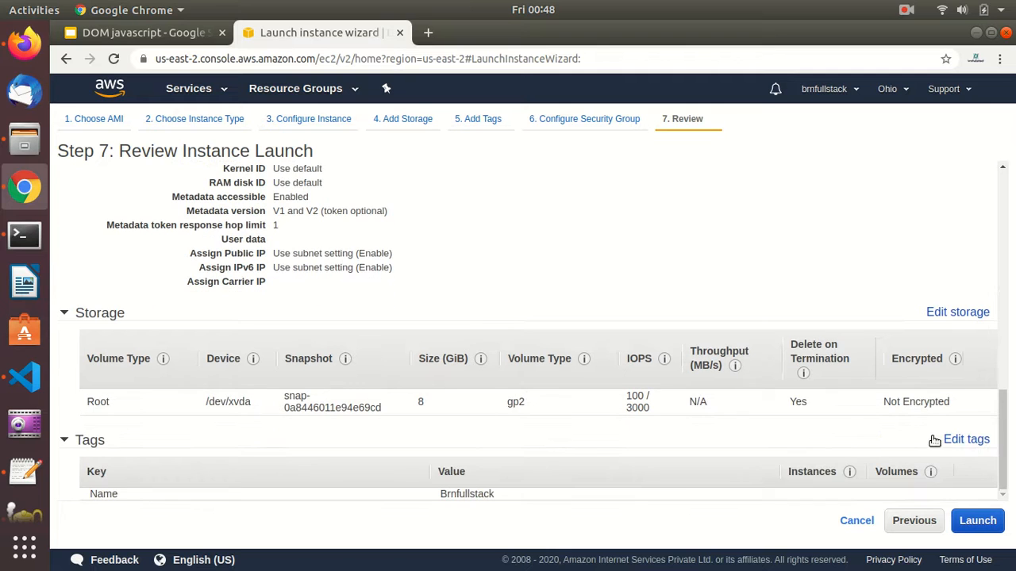
Start the launch, create a new key pair named brnfullstack and download its private key file
{"action": "left_click", "coordinate": [976, 524]}
{"action": "left_click", "coordinate": [977, 524]}
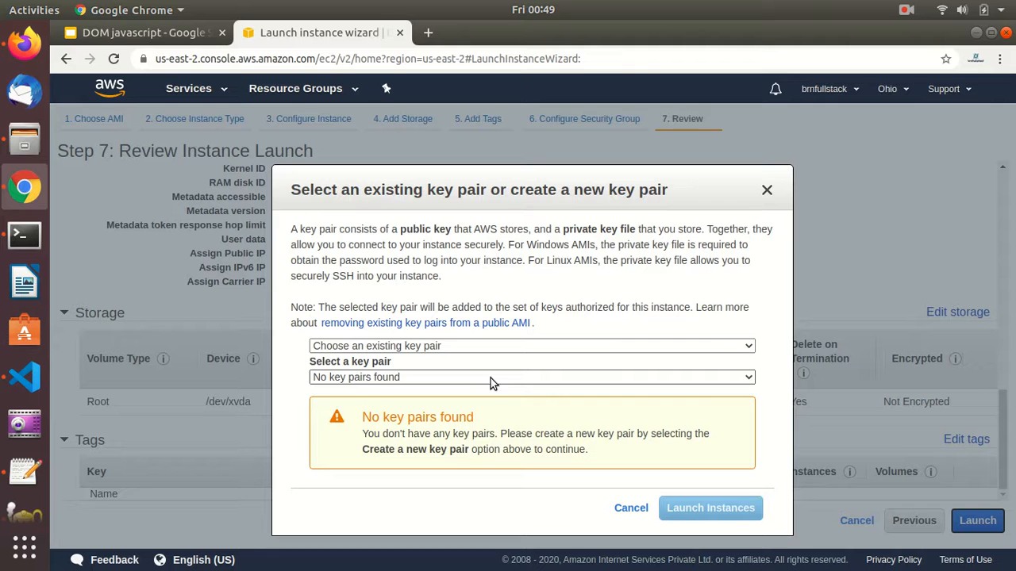
{"action": "left_click", "coordinate": [485, 346]}
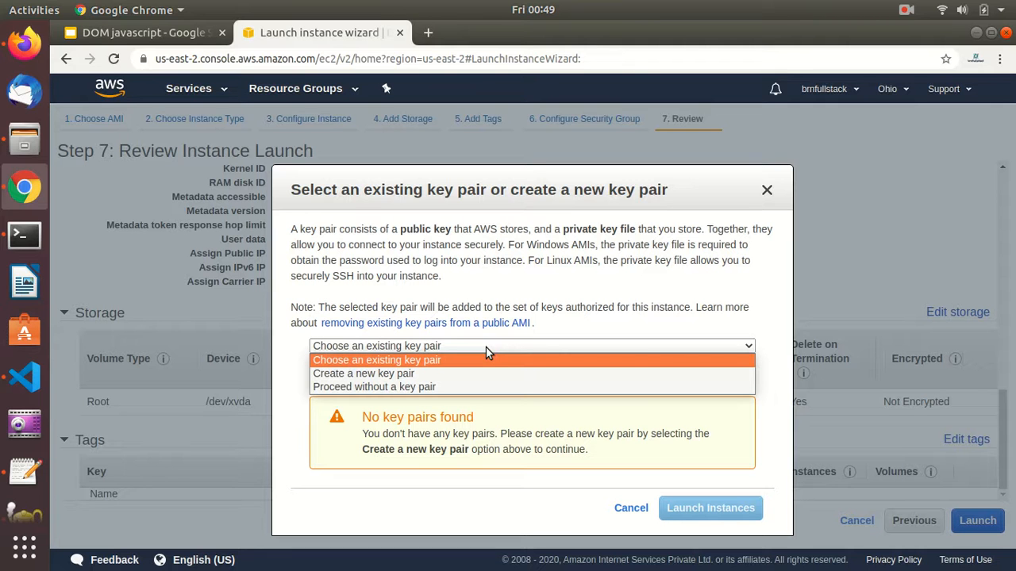
{"action": "left_click", "coordinate": [472, 373]}
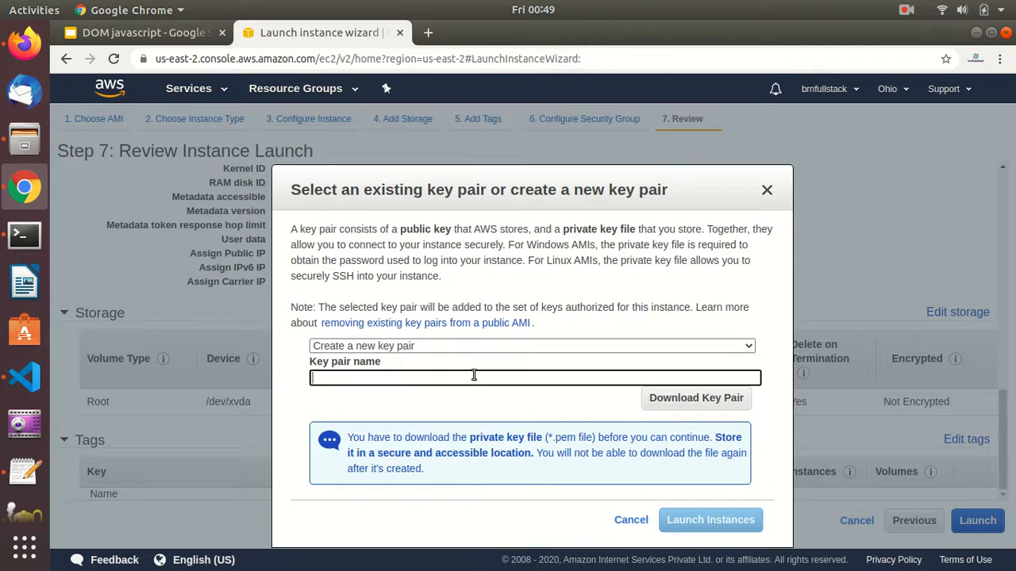
{"action": "type", "text": "brnfullstack"}
{"action": "left_click", "coordinate": [673, 403]}
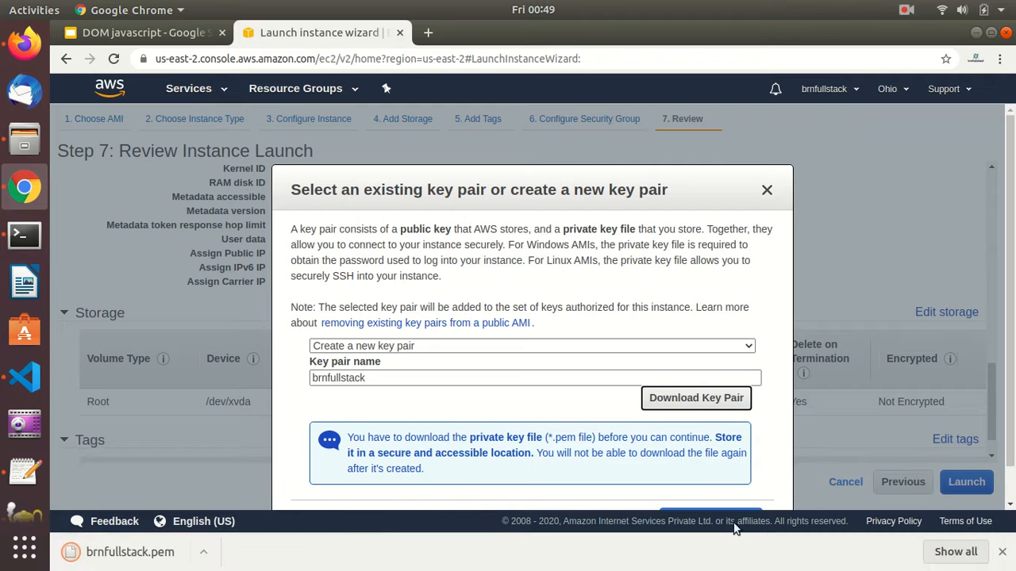
{"action": "scroll", "coordinate": [625, 430], "scroll_direction": "down", "scroll_amount": 2}
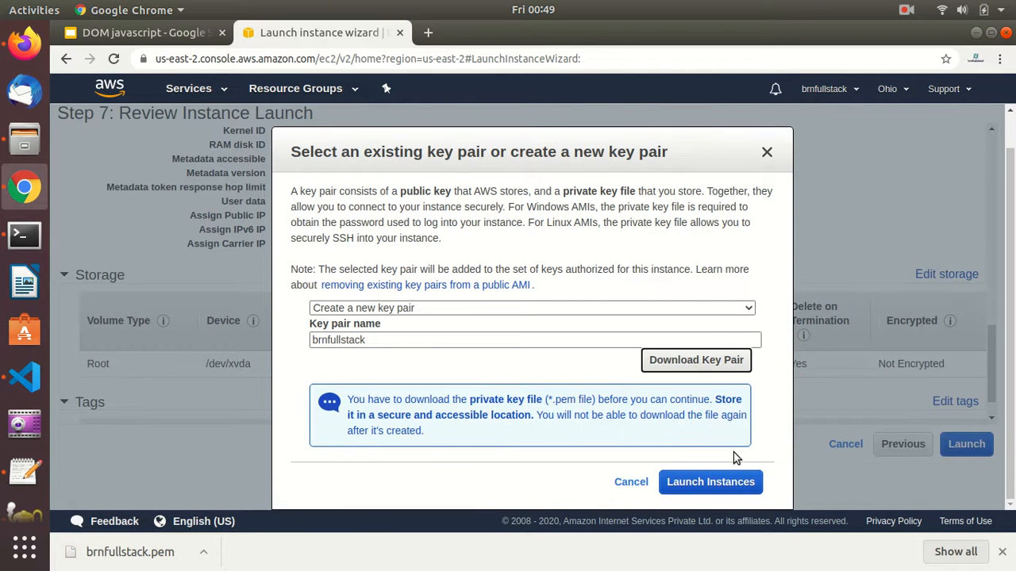
Show the downloaded brnfullstack.pem in its folder, open it with View file and close the viewer
{"action": "right_click", "coordinate": [138, 556]}
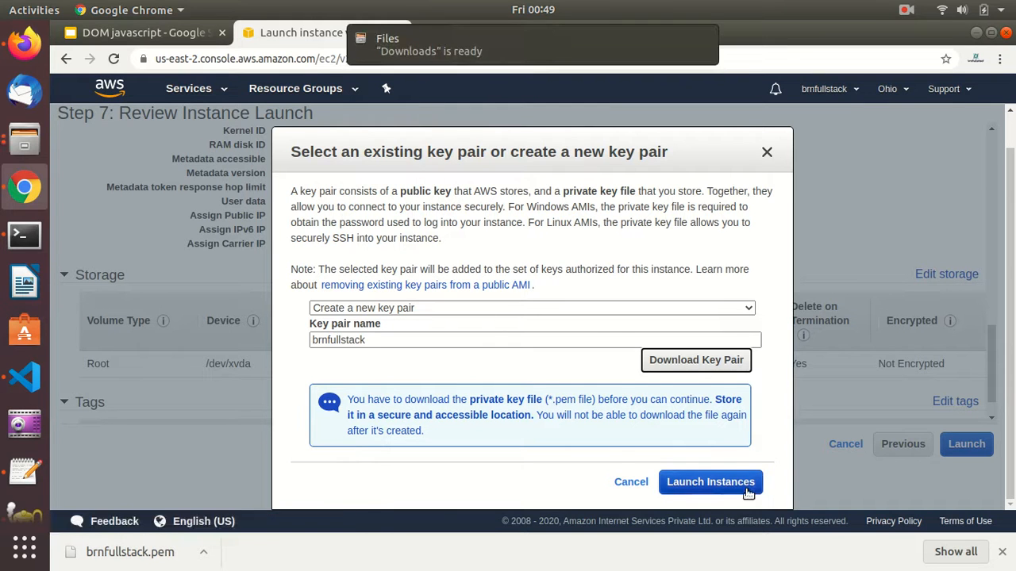
{"action": "left_click", "coordinate": [477, 60]}
{"action": "right_click", "coordinate": [358, 91]}
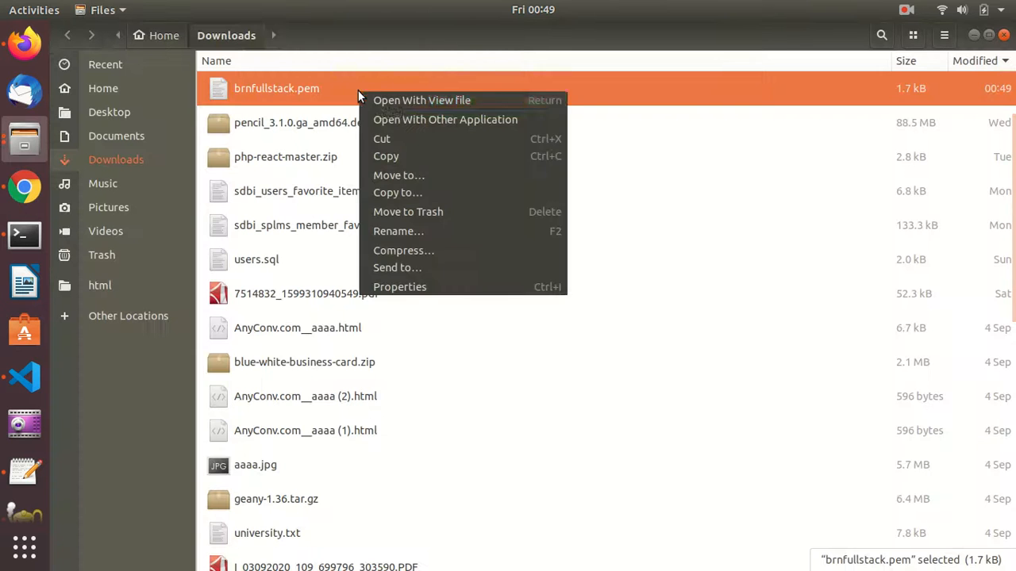
{"action": "left_click", "coordinate": [391, 101]}
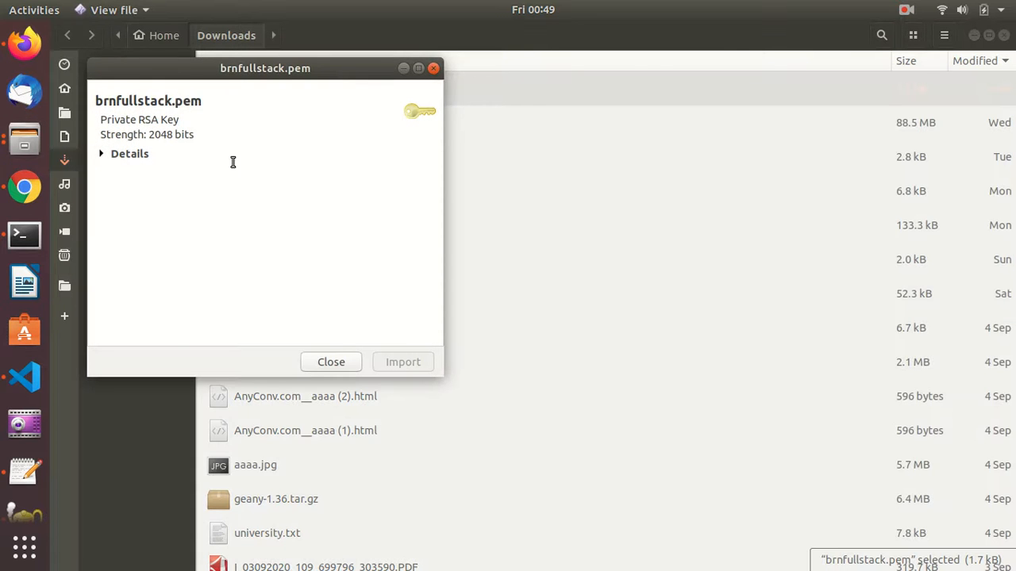
{"action": "left_click", "coordinate": [434, 68]}
Open brnfullstack.pem with Text Editor and select the whole private key text to inspect it
{"action": "right_click", "coordinate": [368, 85]}
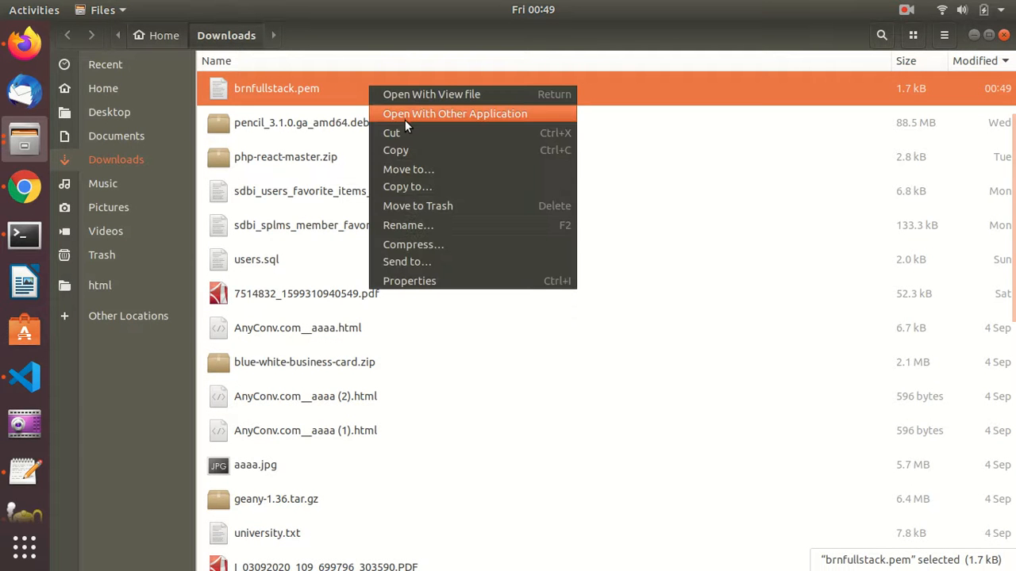
{"action": "left_click", "coordinate": [407, 116]}
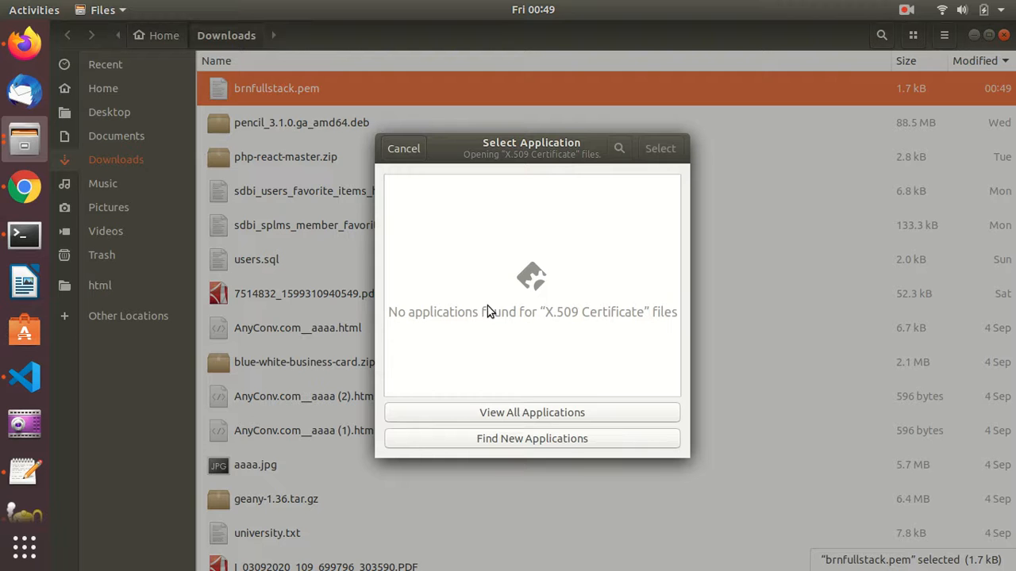
{"action": "left_click", "coordinate": [522, 413]}
{"action": "scroll", "coordinate": [440, 309], "scroll_direction": "down", "scroll_amount": 2}
{"action": "scroll", "coordinate": [436, 313], "scroll_direction": "down", "scroll_amount": 10}
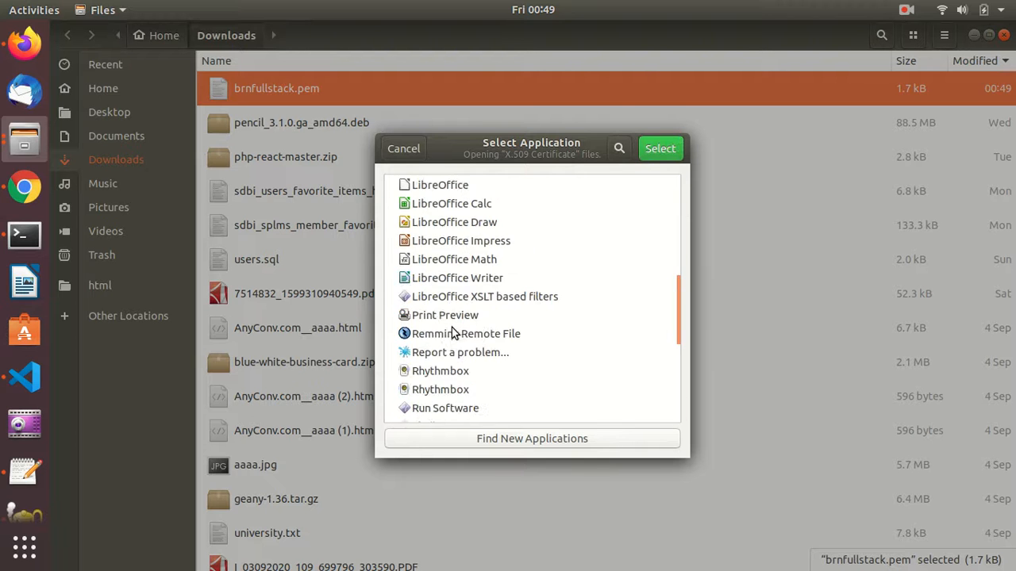
{"action": "scroll", "coordinate": [436, 306], "scroll_direction": "down", "scroll_amount": 2}
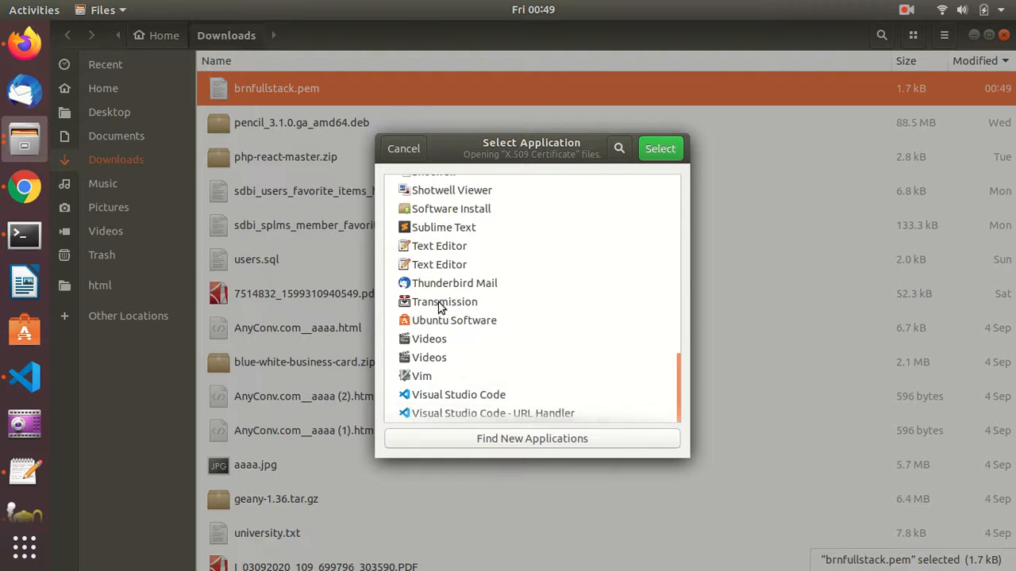
{"action": "scroll", "coordinate": [448, 357], "scroll_direction": "up", "scroll_amount": 3}
{"action": "scroll", "coordinate": [441, 325], "scroll_direction": "down", "scroll_amount": 2}
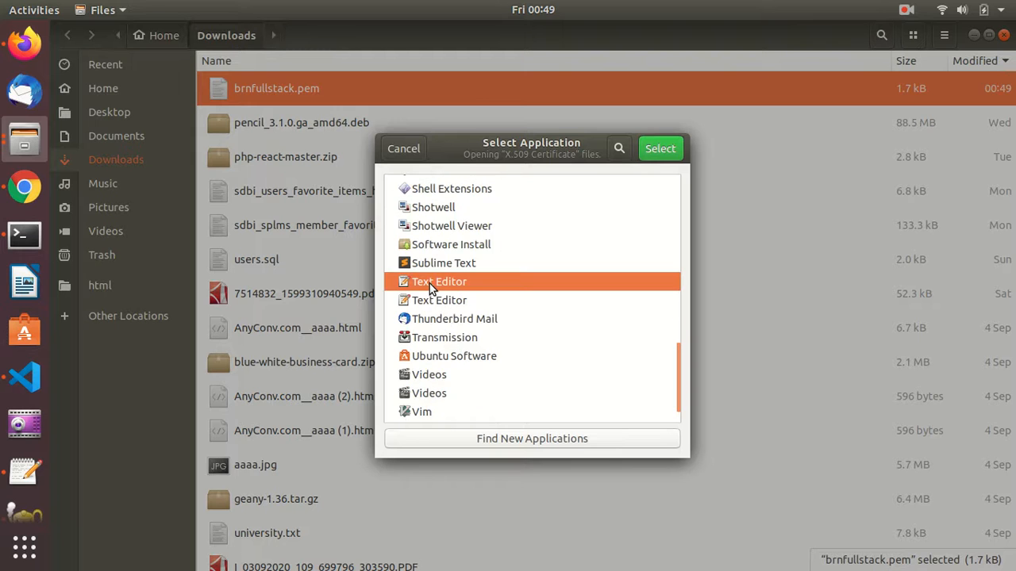
{"action": "double_click", "coordinate": [433, 287]}
{"action": "left_click_drag", "start_coordinate": [256, 435], "coordinate": [20, 82]}
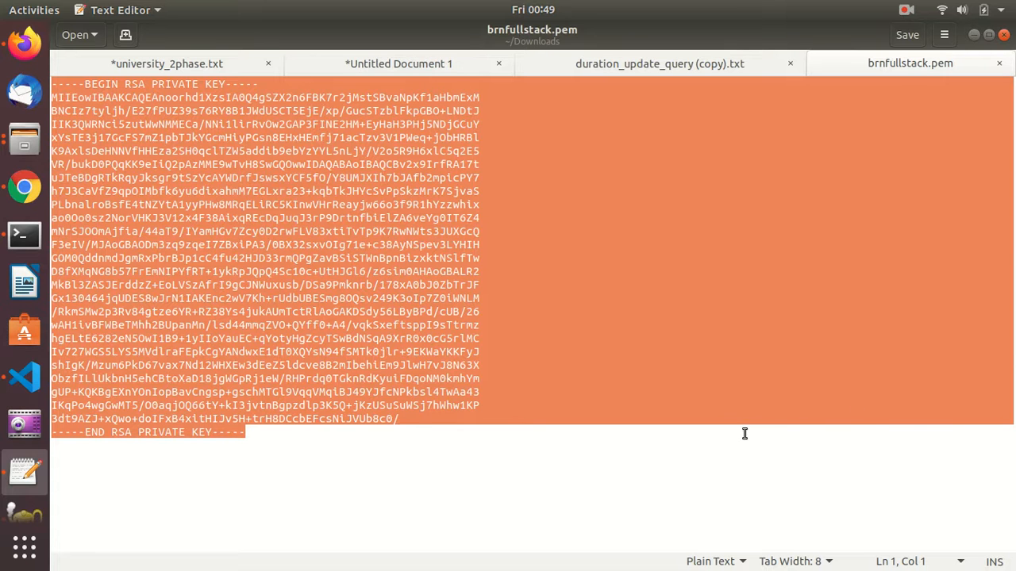
Switch back to Chrome and launch the instance with the brnfullstack key pair
{"action": "key", "text": "alt+Tab"}
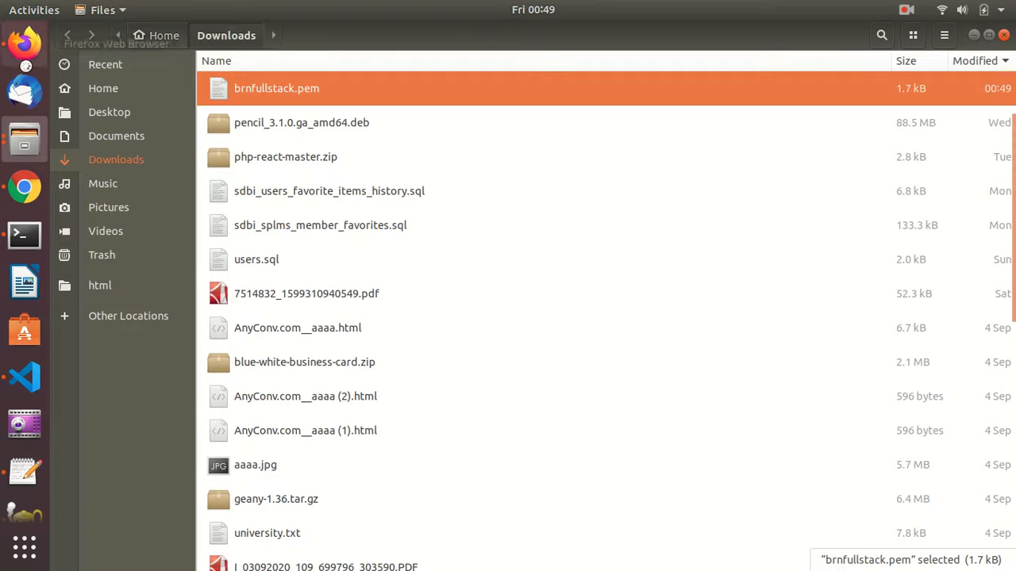
{"action": "left_click", "coordinate": [24, 187]}
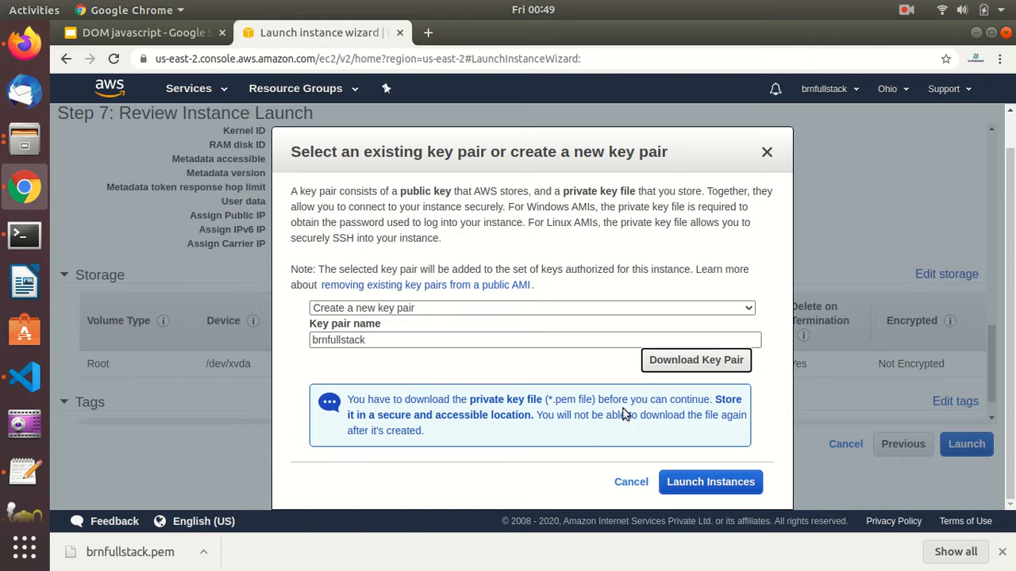
{"action": "left_click", "coordinate": [720, 485]}
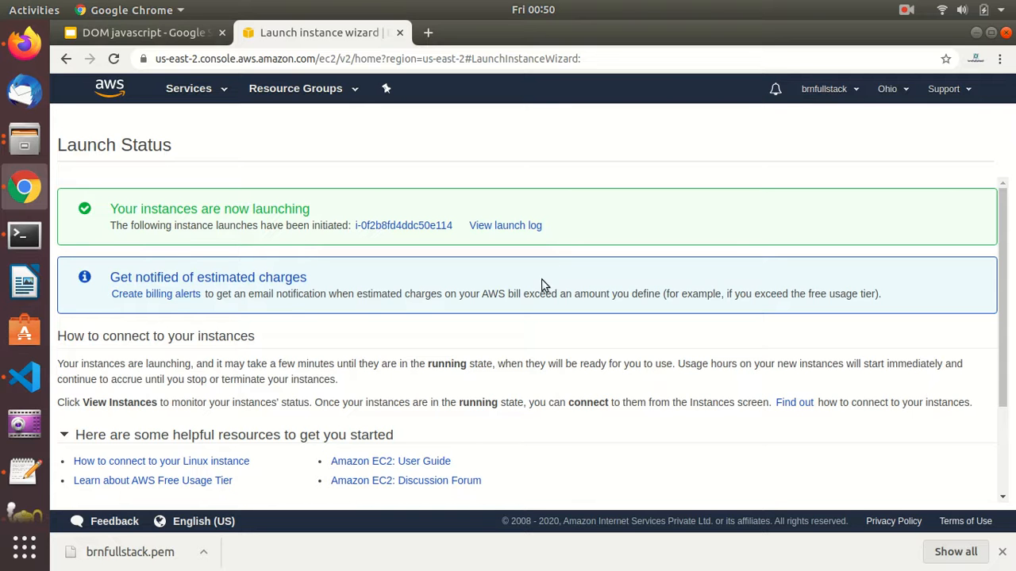
Open the instances list from the launch status page and examine the Brnfullstack instance's description
{"action": "scroll", "coordinate": [476, 365], "scroll_direction": "down", "scroll_amount": 3}
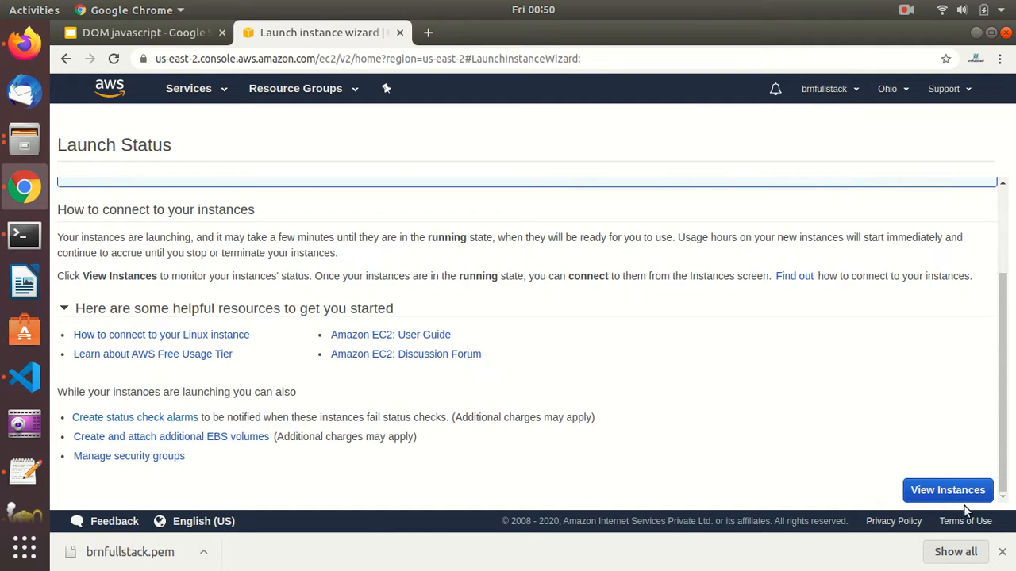
{"action": "left_click", "coordinate": [951, 494]}
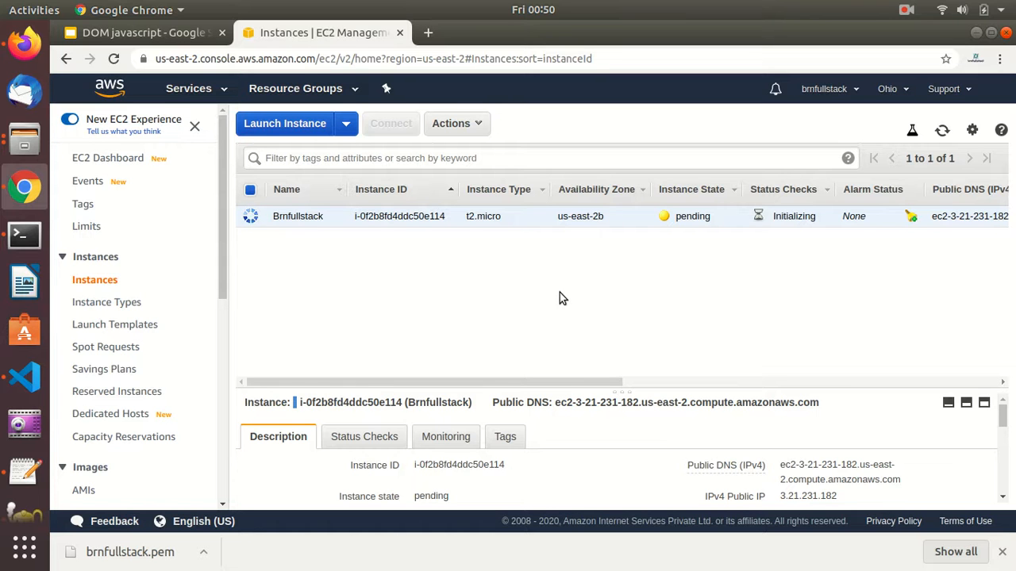
{"action": "scroll", "coordinate": [695, 457], "scroll_direction": "down", "scroll_amount": 3}
{"action": "scroll", "coordinate": [694, 457], "scroll_direction": "up", "scroll_amount": 3}
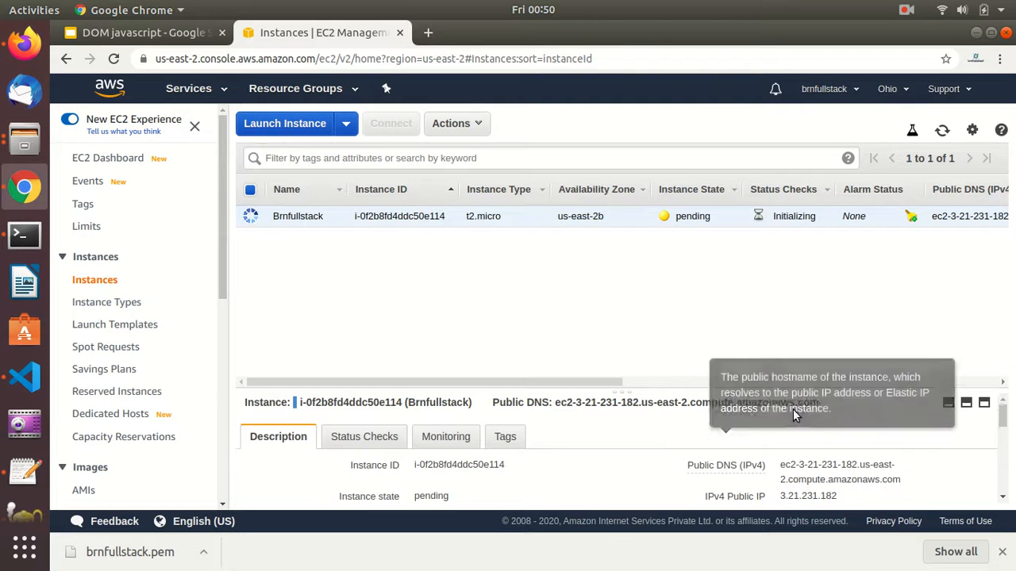
Review the Brnfullstack instance's description, from its public DNS and IPv4 address to its security groups
{"action": "scroll", "coordinate": [833, 489], "scroll_direction": "down", "scroll_amount": 1}
{"action": "scroll", "coordinate": [790, 472], "scroll_direction": "down", "scroll_amount": 1}
{"action": "scroll", "coordinate": [791, 468], "scroll_direction": "up", "scroll_amount": 1}
{"action": "scroll", "coordinate": [818, 478], "scroll_direction": "down", "scroll_amount": 2}
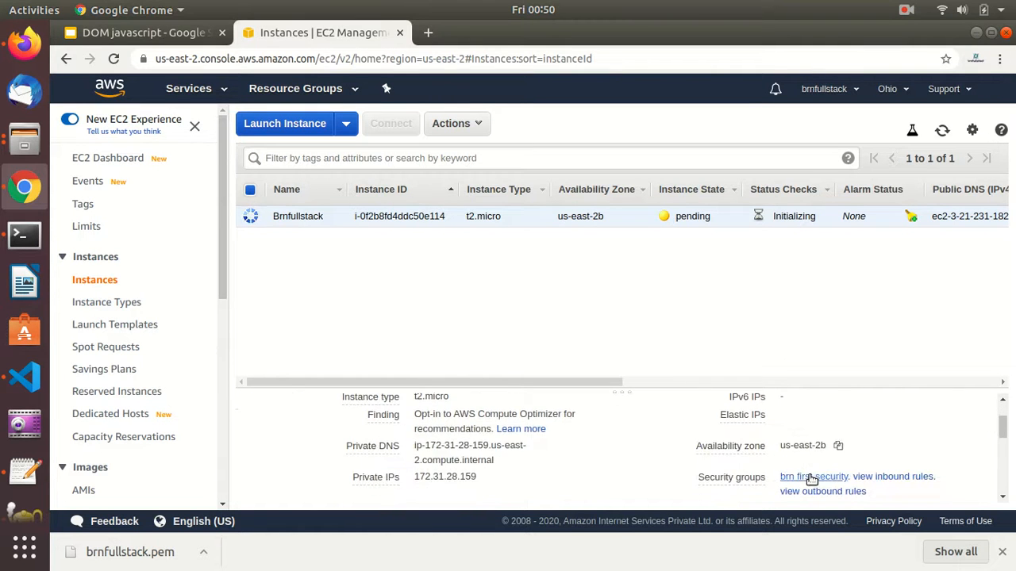
{"action": "scroll", "coordinate": [815, 468], "scroll_direction": "up", "scroll_amount": 3}
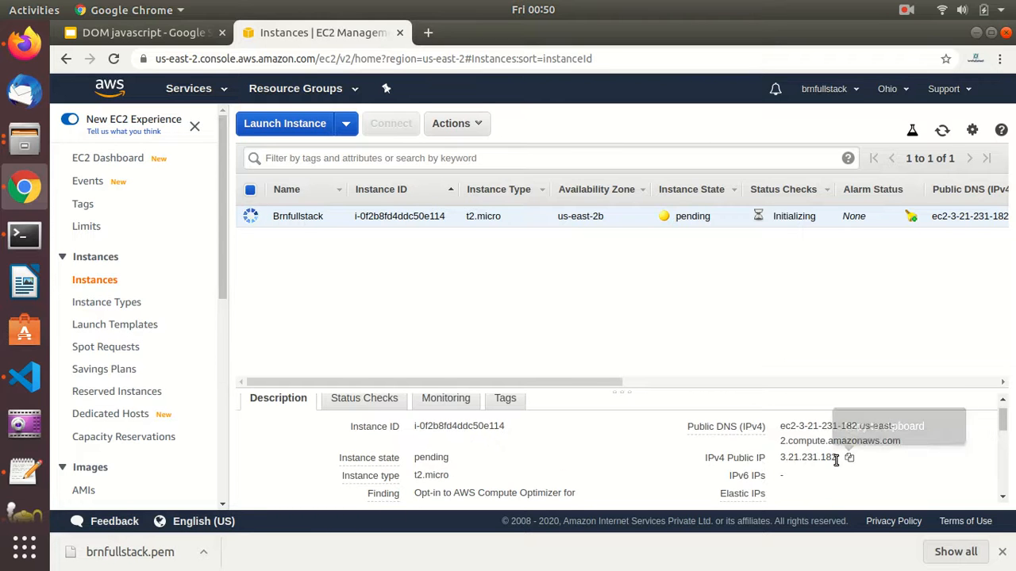
Copy the instance's IPv4 public IP, 3.21.231.182, and load it in a new browser tab
{"action": "left_click_drag", "start_coordinate": [836, 459], "coordinate": [781, 461]}
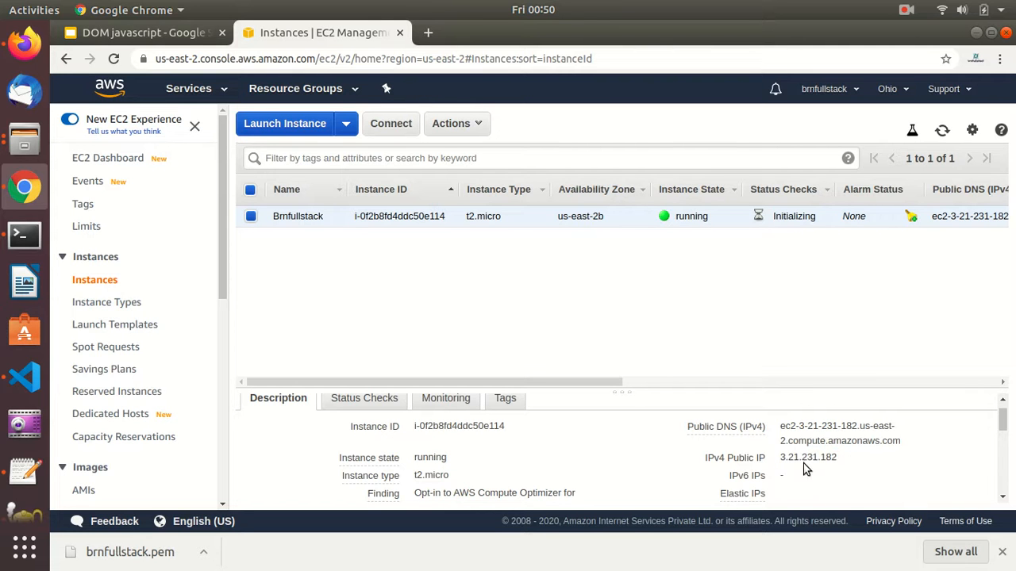
{"action": "left_click_drag", "start_coordinate": [839, 458], "coordinate": [766, 468]}
{"action": "key", "text": "ctrl+c"}
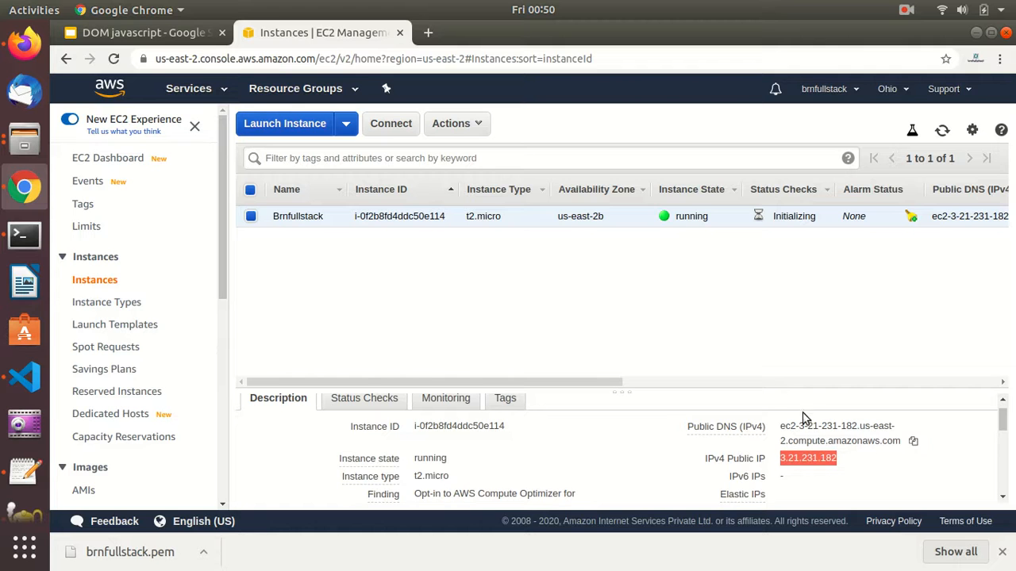
{"action": "left_click", "coordinate": [429, 33]}
{"action": "key", "text": "ctrl+v"}
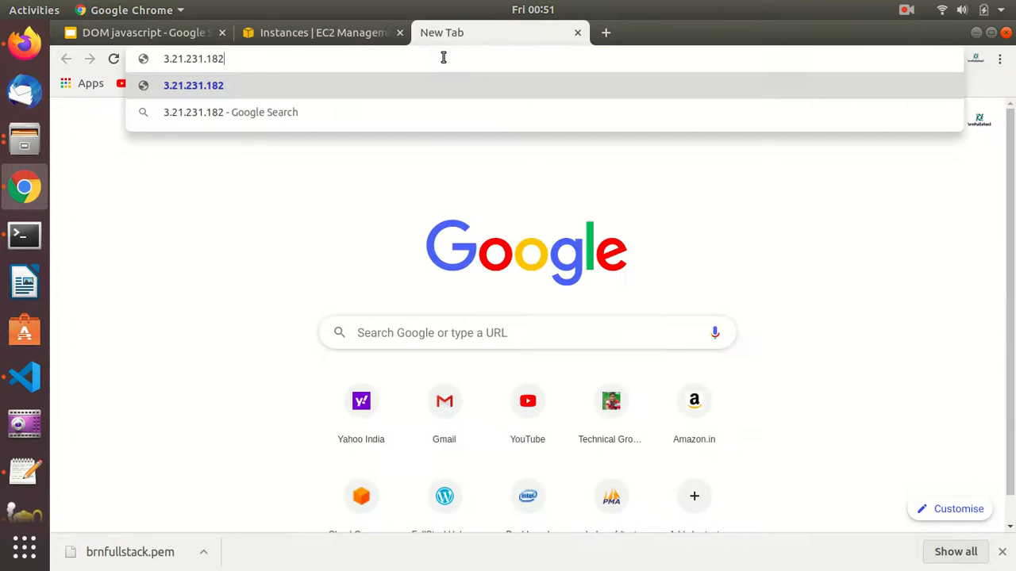
{"action": "key", "text": "Return"}
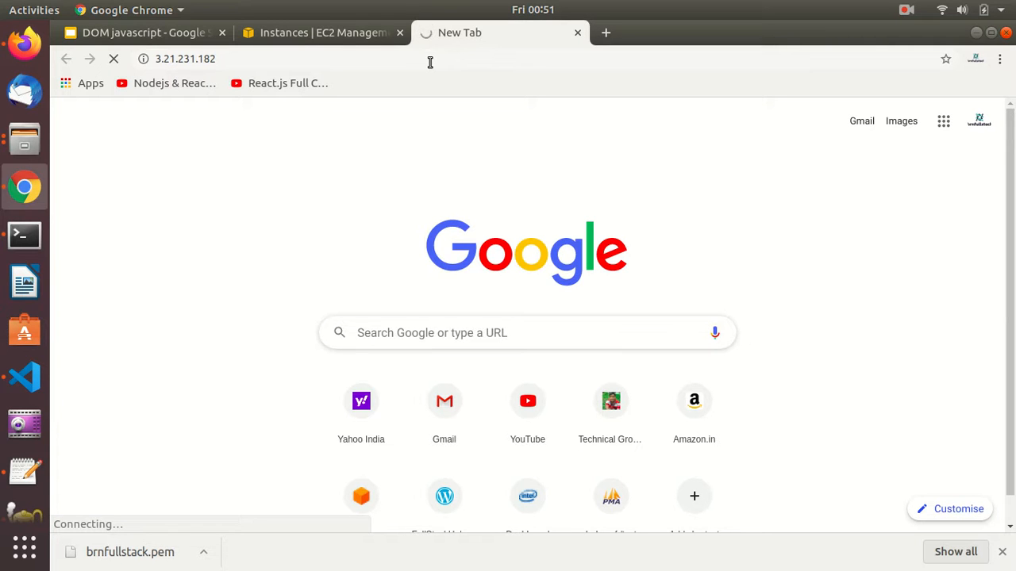
Return to the EC2 instances page and examine the Brnfullstack instance's network, AMI, key pair and block device details
{"action": "left_click", "coordinate": [234, 59]}
{"action": "left_click", "coordinate": [293, 36]}
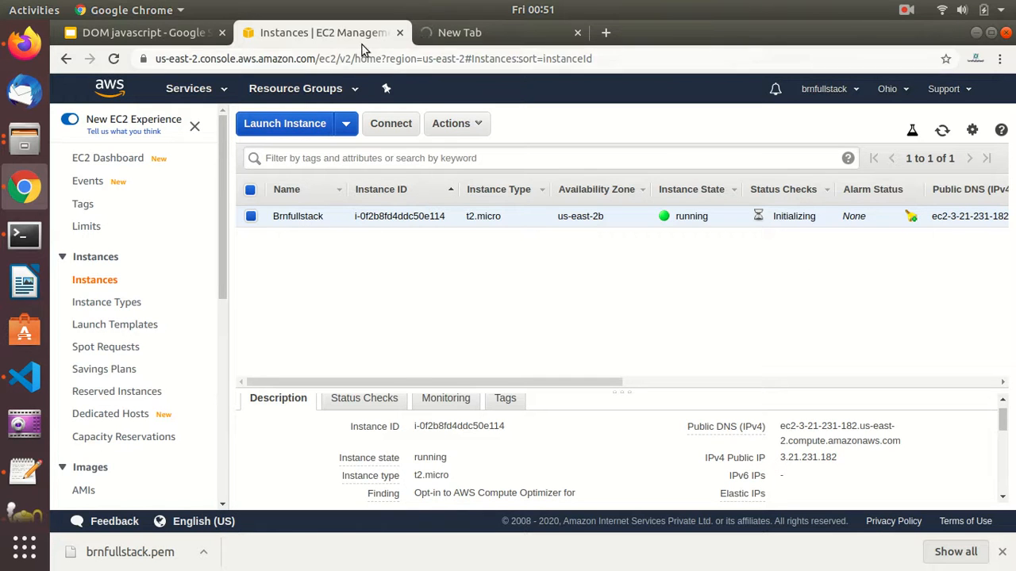
{"action": "left_click", "coordinate": [439, 36]}
{"action": "left_click", "coordinate": [362, 44]}
{"action": "scroll", "coordinate": [624, 432], "scroll_direction": "down", "scroll_amount": 3}
{"action": "scroll", "coordinate": [627, 441], "scroll_direction": "up", "scroll_amount": 2}
{"action": "scroll", "coordinate": [628, 447], "scroll_direction": "down", "scroll_amount": 1}
{"action": "scroll", "coordinate": [628, 448], "scroll_direction": "up", "scroll_amount": 2}
{"action": "scroll", "coordinate": [628, 449], "scroll_direction": "up", "scroll_amount": 2}
{"action": "scroll", "coordinate": [628, 449], "scroll_direction": "down", "scroll_amount": 2}
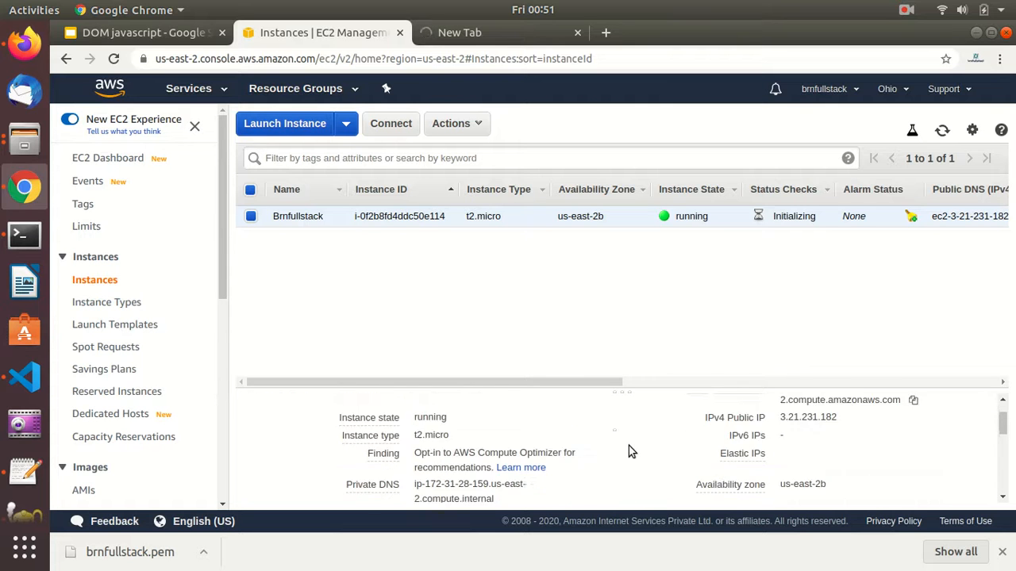
{"action": "scroll", "coordinate": [629, 448], "scroll_direction": "up", "scroll_amount": 3}
{"action": "scroll", "coordinate": [629, 448], "scroll_direction": "down", "scroll_amount": 6}
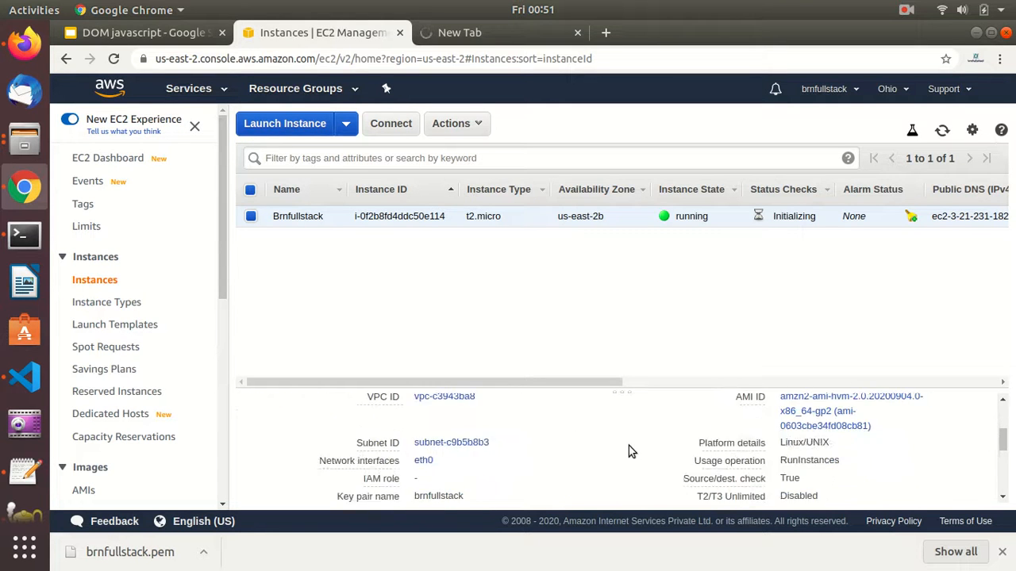
{"action": "scroll", "coordinate": [629, 449], "scroll_direction": "down", "scroll_amount": 2}
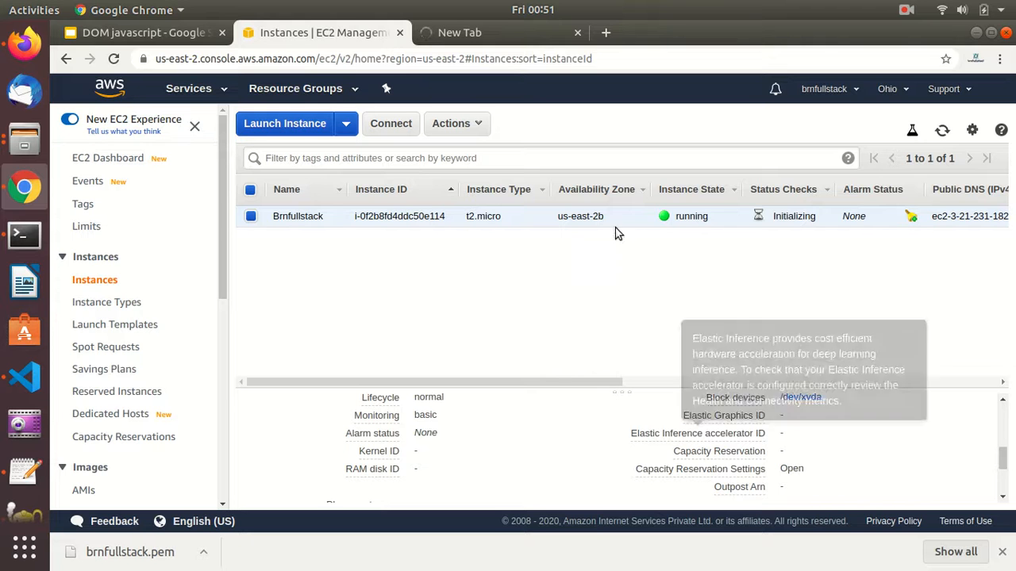
Look at the Terminal window, switch back to Chrome and review the rest of the instance's description through the number of vCPUs
{"action": "left_click", "coordinate": [24, 234]}
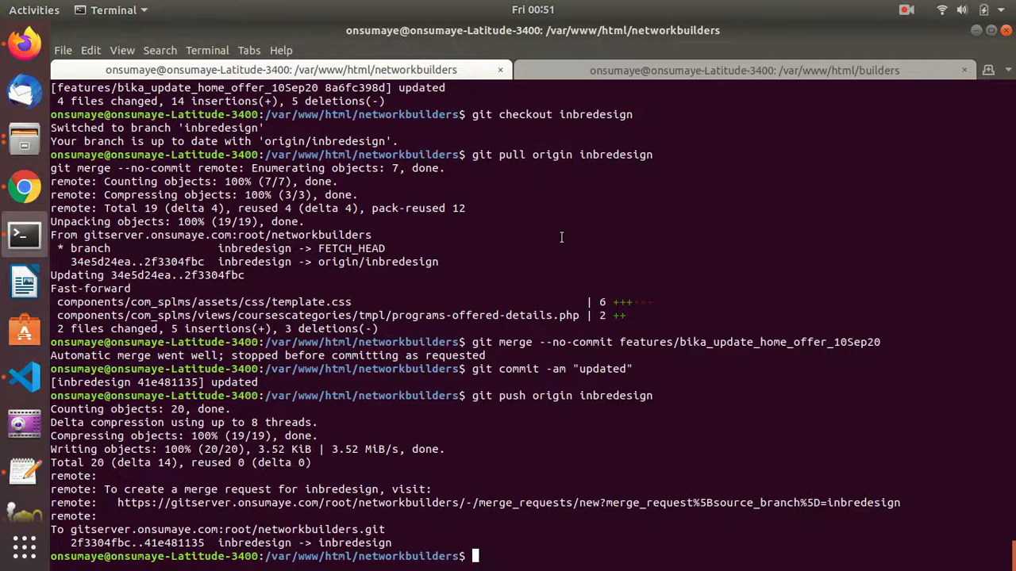
{"action": "key", "text": "alt+Tab"}
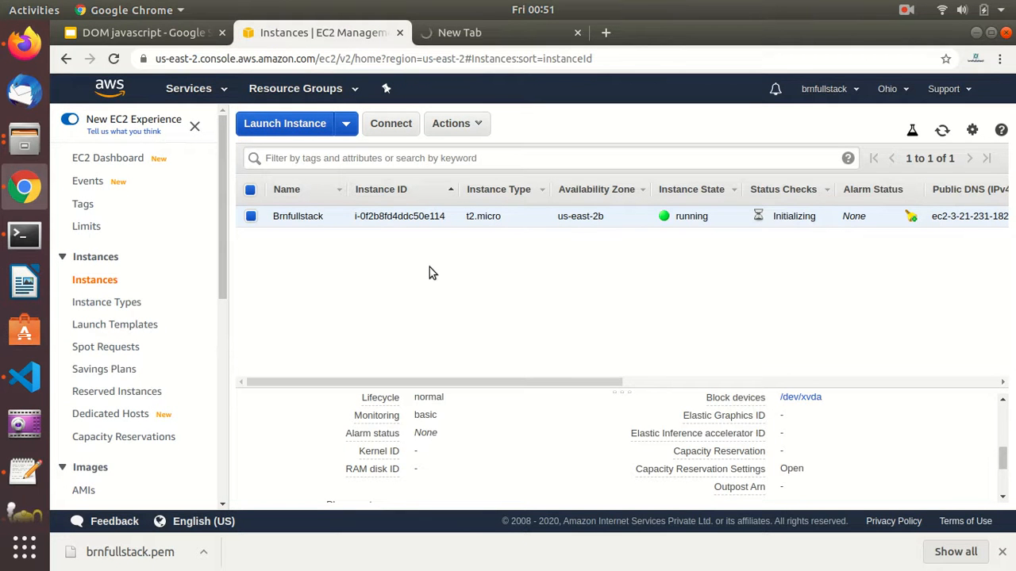
{"action": "scroll", "coordinate": [725, 431], "scroll_direction": "down", "scroll_amount": 3}
{"action": "scroll", "coordinate": [726, 463], "scroll_direction": "up", "scroll_amount": 2}
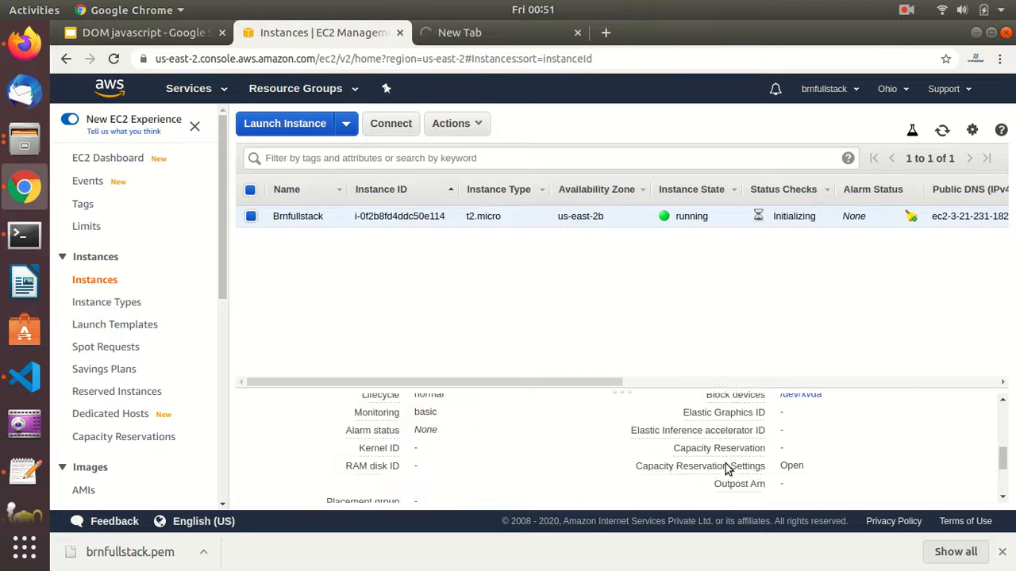
{"action": "scroll", "coordinate": [726, 464], "scroll_direction": "down", "scroll_amount": 4}
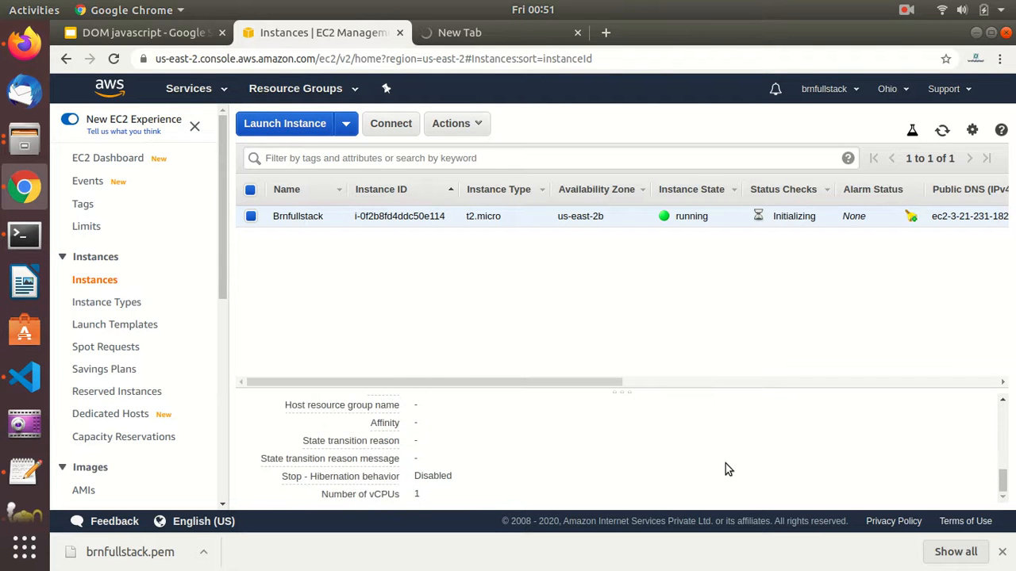
{"action": "scroll", "coordinate": [722, 429], "scroll_direction": "up", "scroll_amount": 6}
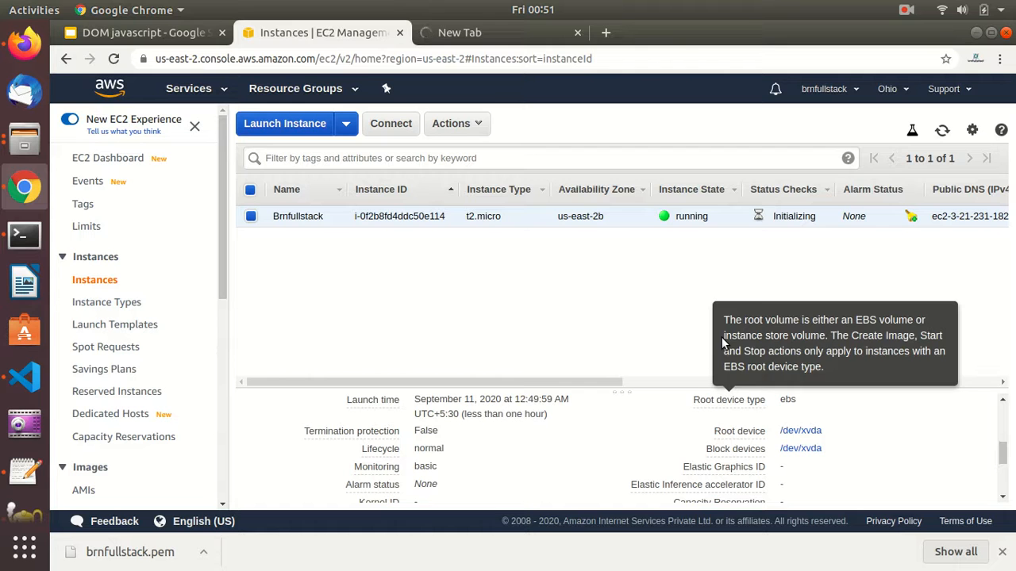
{"action": "scroll", "coordinate": [516, 401], "scroll_direction": "down", "scroll_amount": 3}
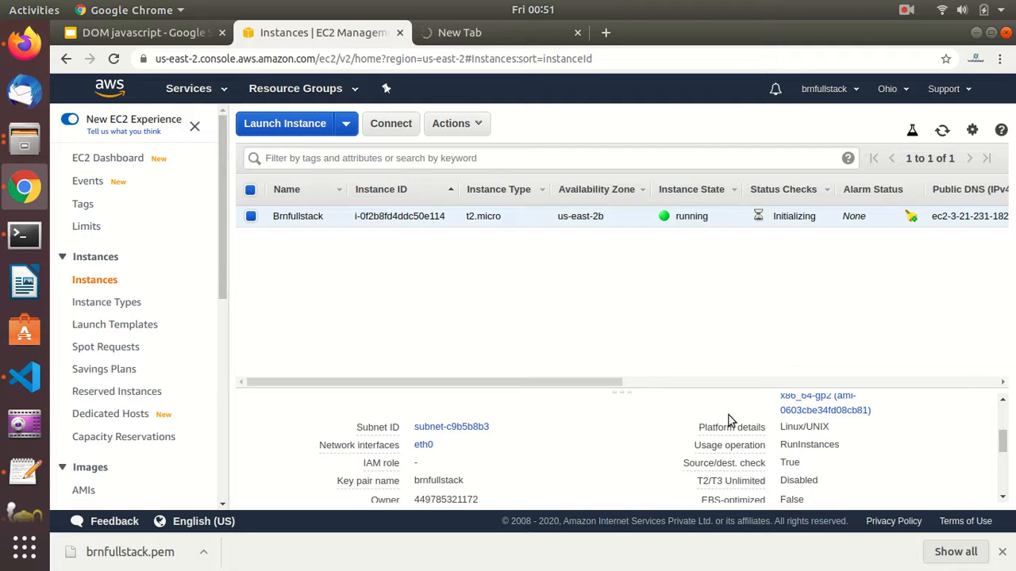
{"action": "scroll", "coordinate": [724, 407], "scroll_direction": "up", "scroll_amount": 3}
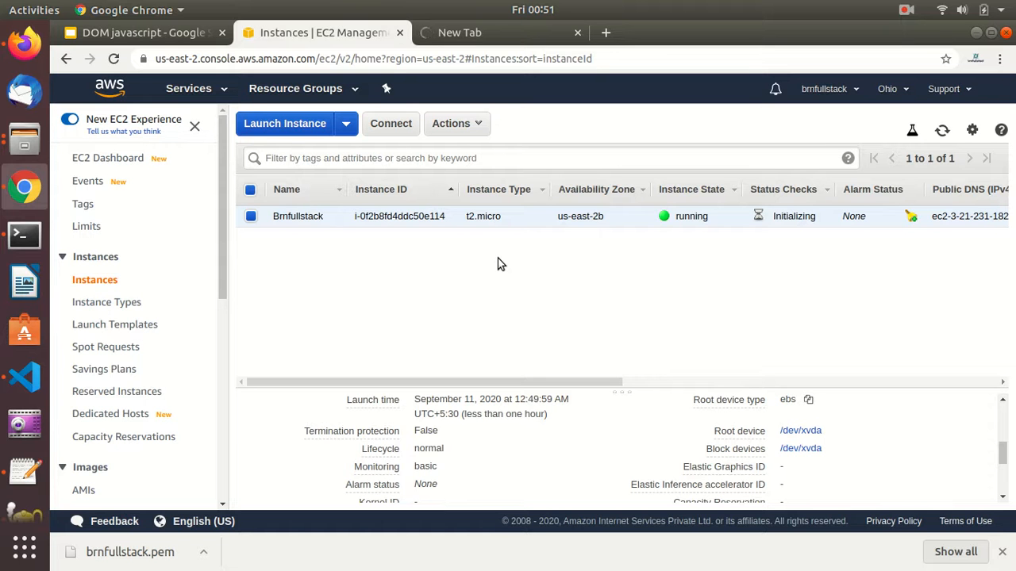
Open the downloaded brnfullstack.pem file to show the key, and return to the EC2 instances page
{"action": "left_click", "coordinate": [158, 568]}
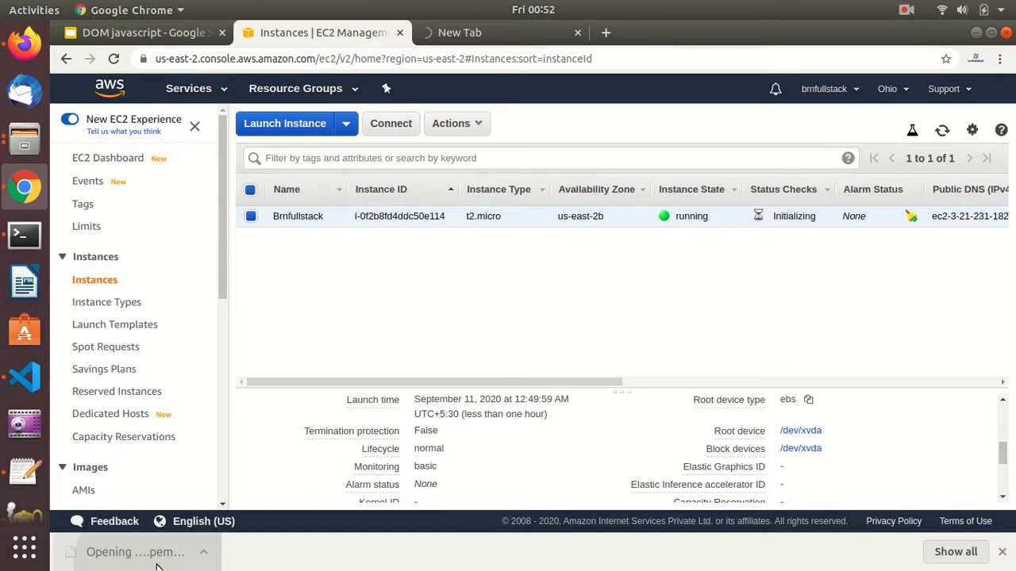
{"action": "key", "text": "alt+Tab"}
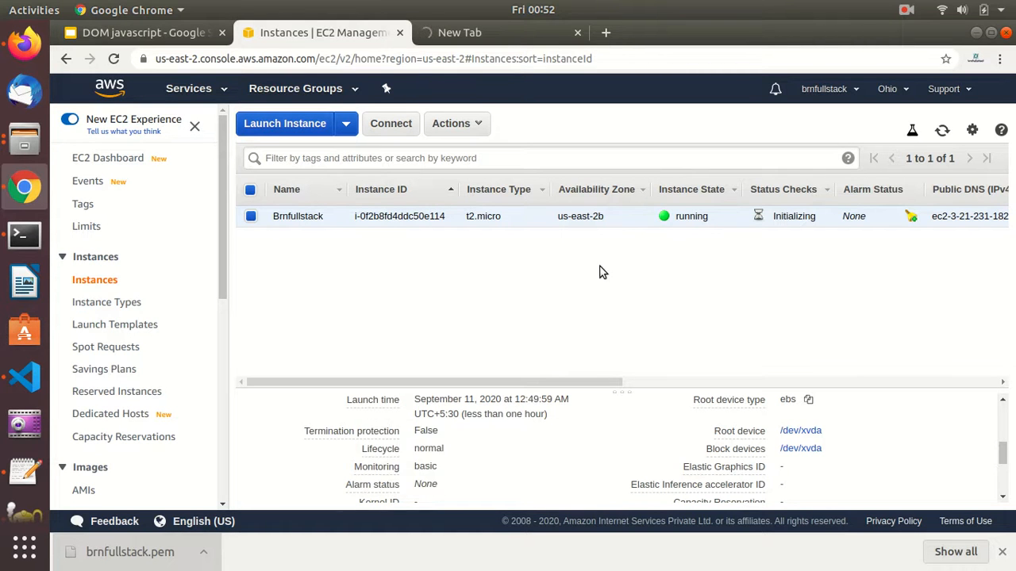
Check the browser tab connecting to 3.21.231.182 and close it
{"action": "left_click", "coordinate": [506, 35]}
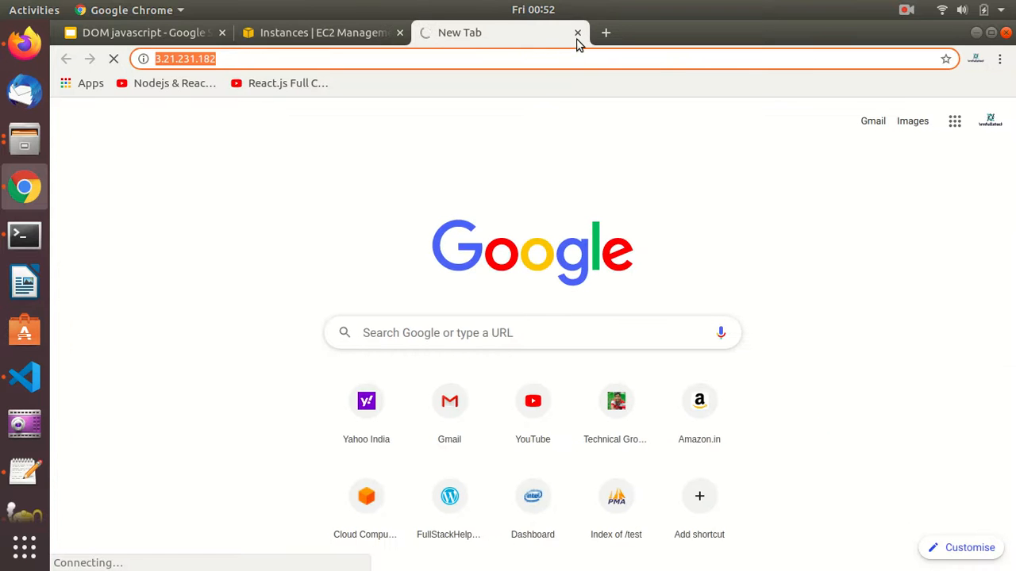
{"action": "left_click", "coordinate": [286, 59]}
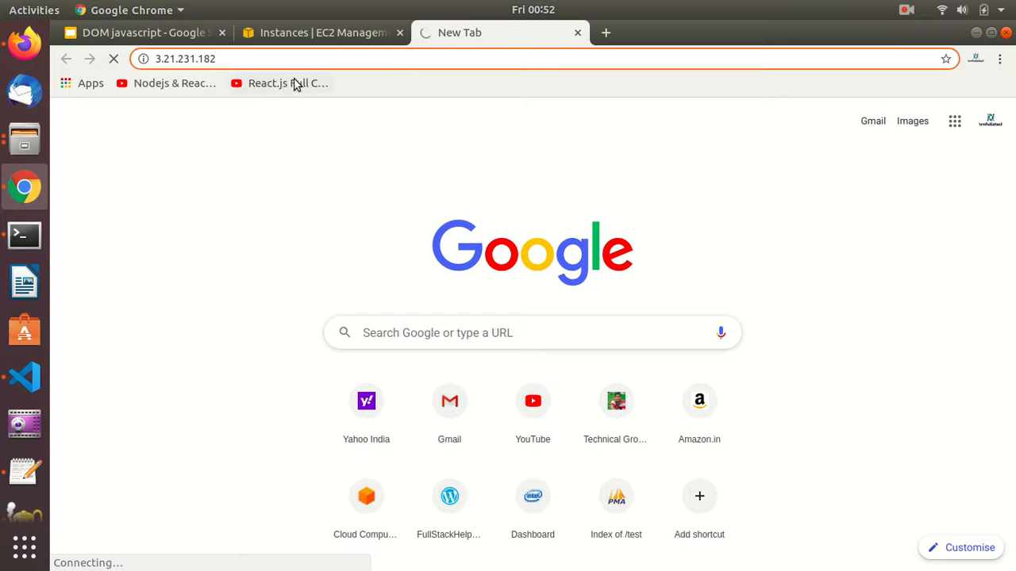
{"action": "left_click", "coordinate": [577, 34]}
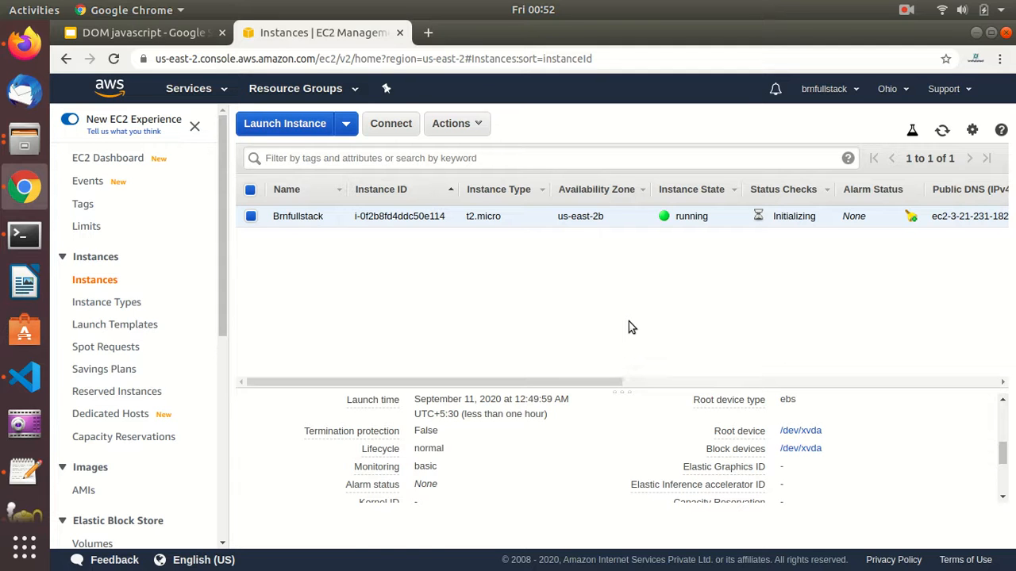
{"action": "left_click", "coordinate": [909, 13]}
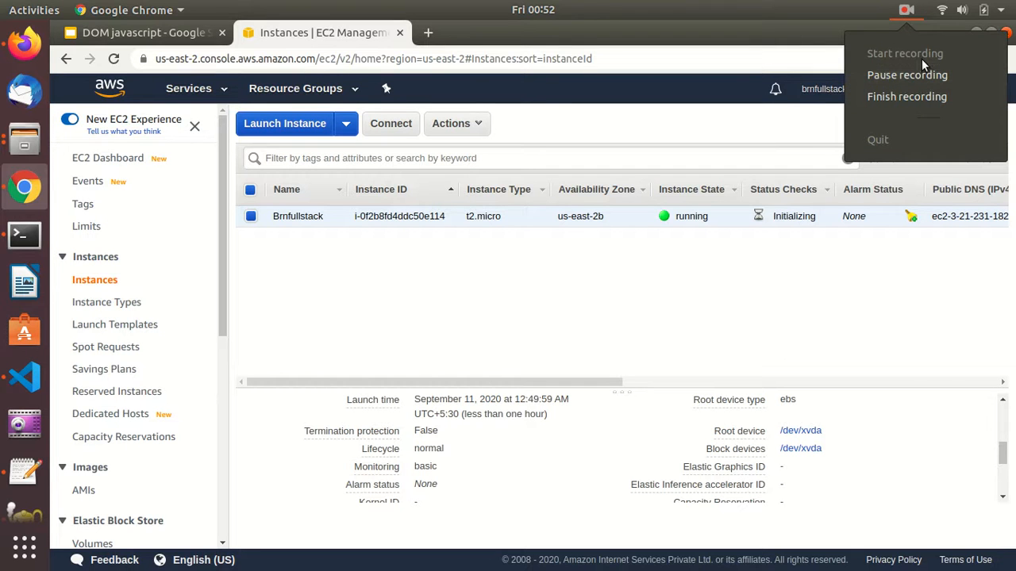